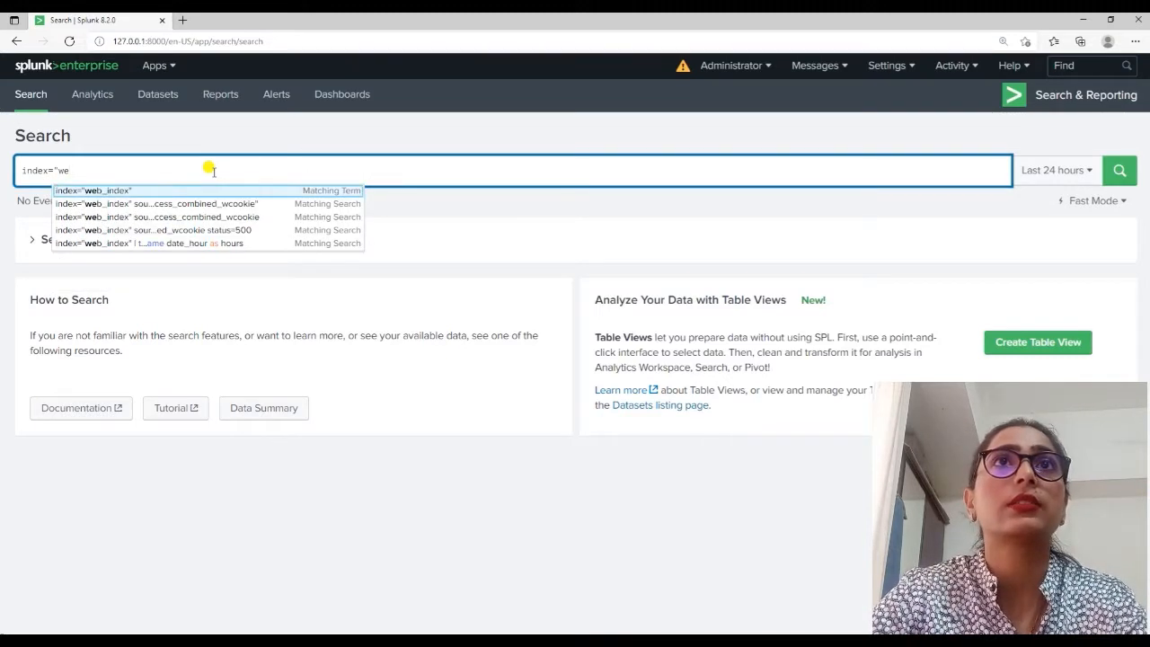
Search for index="web_index" sourcetype="access_combined_wcookie" over the All time range.
key(Return)
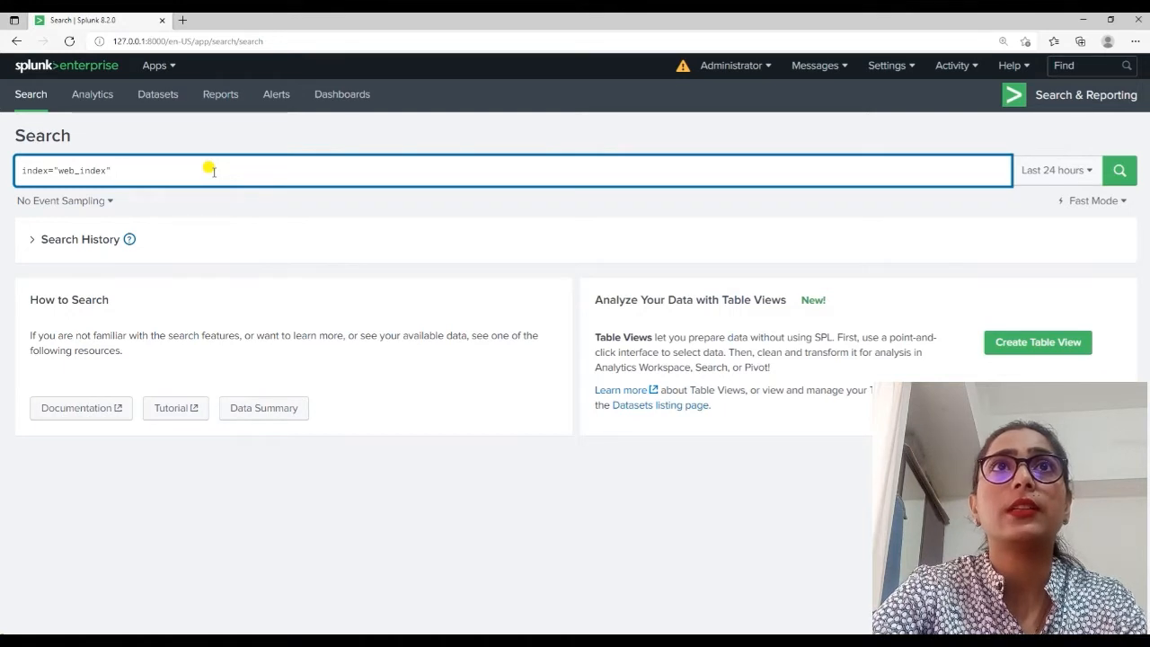
text(sourc)
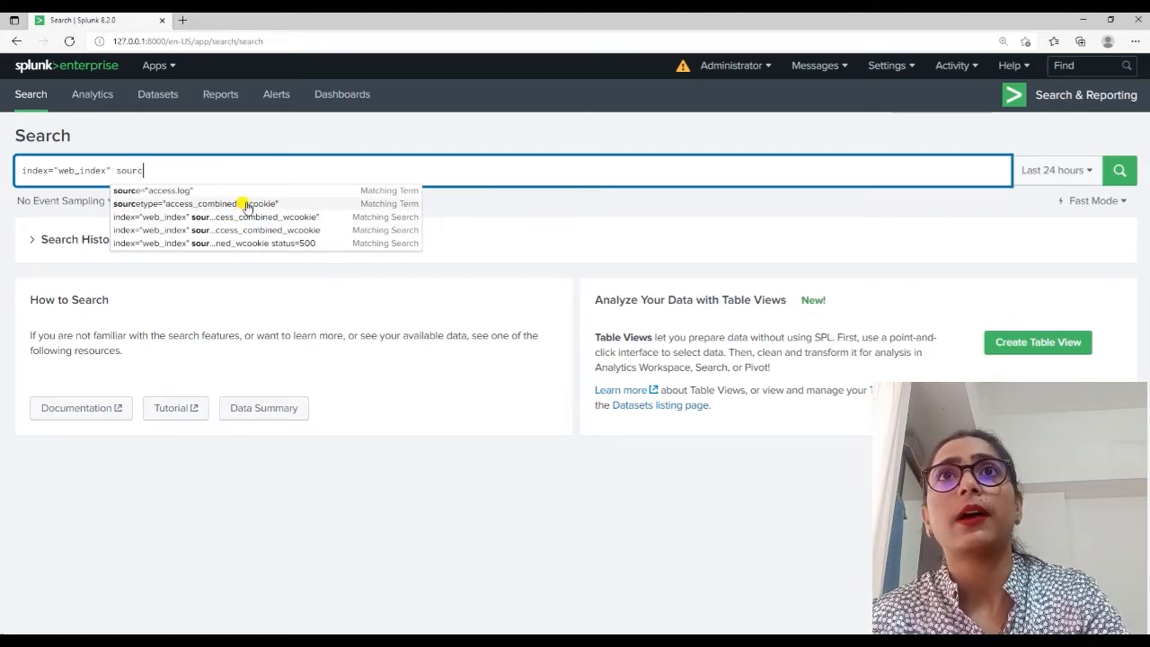
click(247, 205)
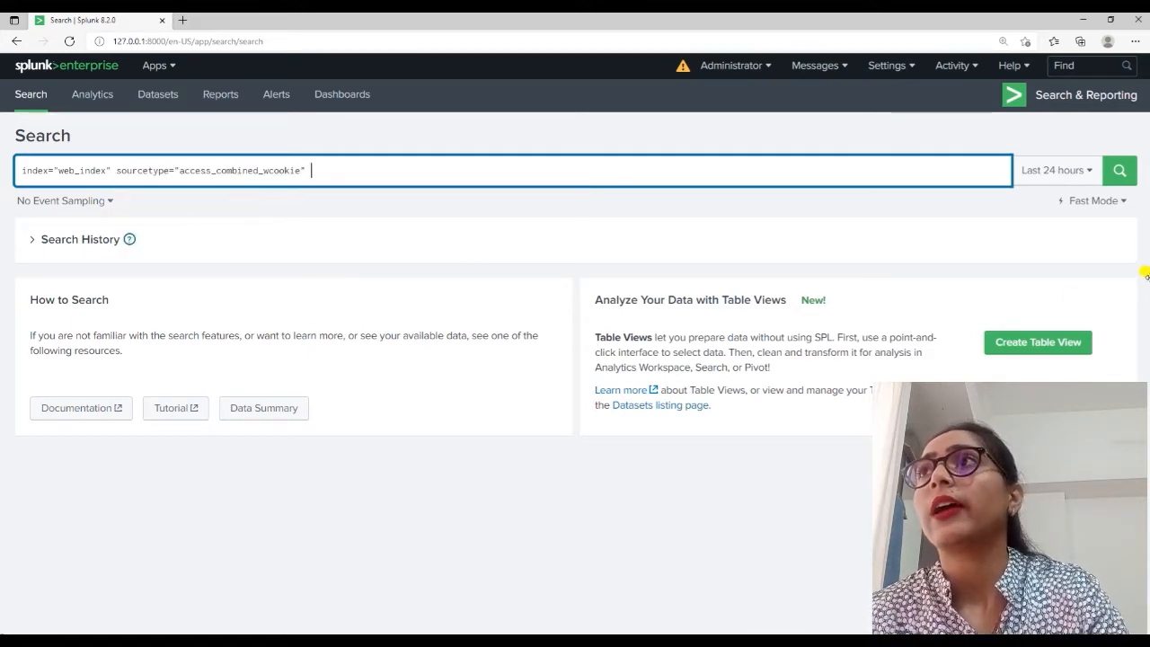
click(1119, 170)
click(1079, 176)
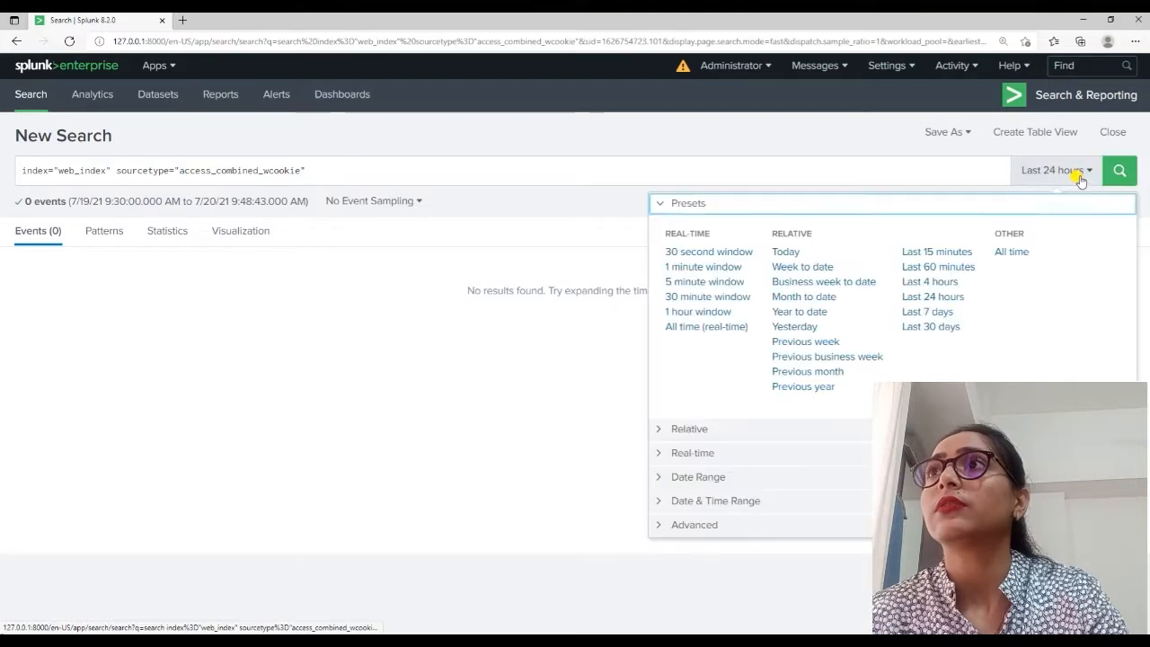
click(1012, 252)
click(1119, 172)
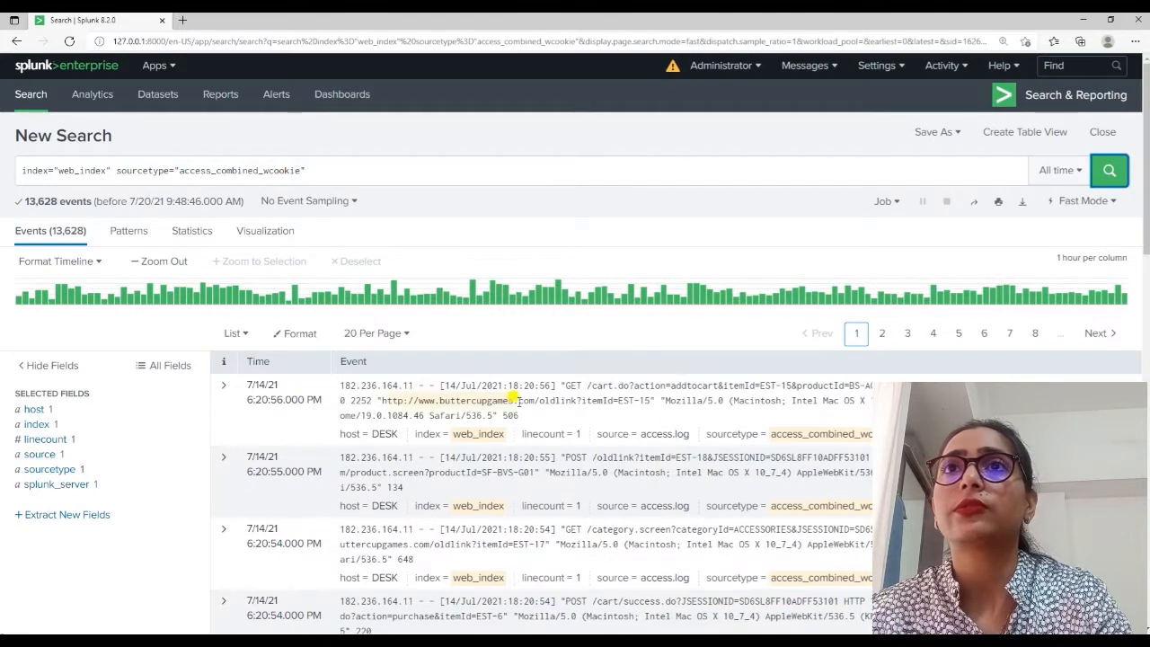
Save the search as a report titled web_access_report with description sourcetype and the time range picker set to No.
click(951, 133)
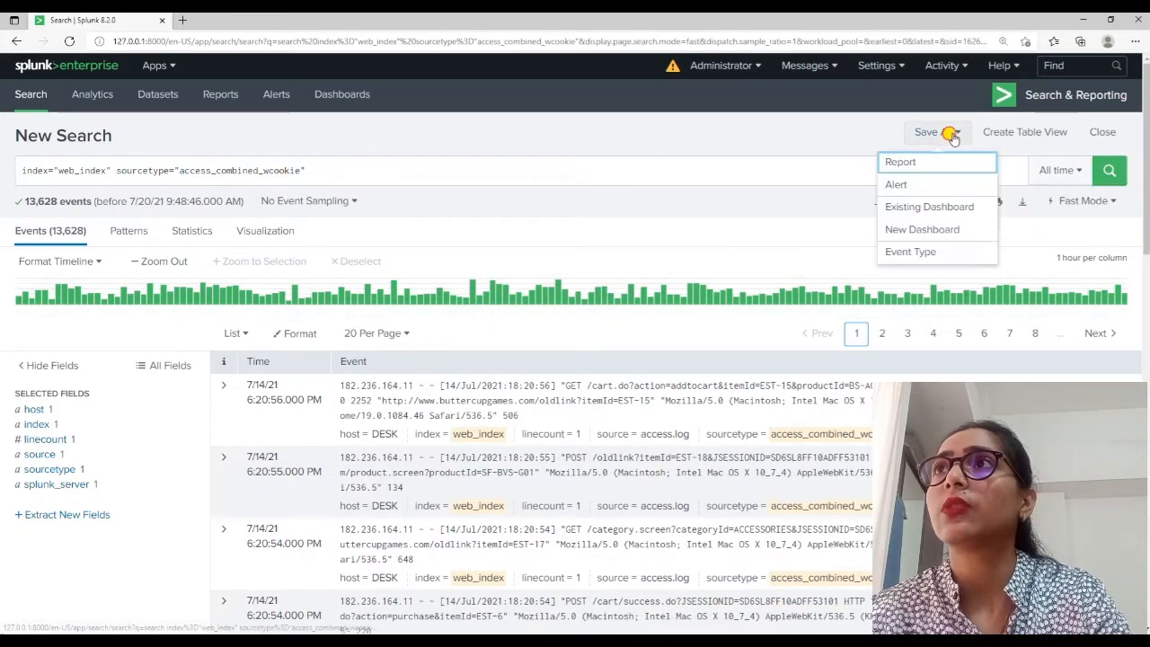
click(898, 161)
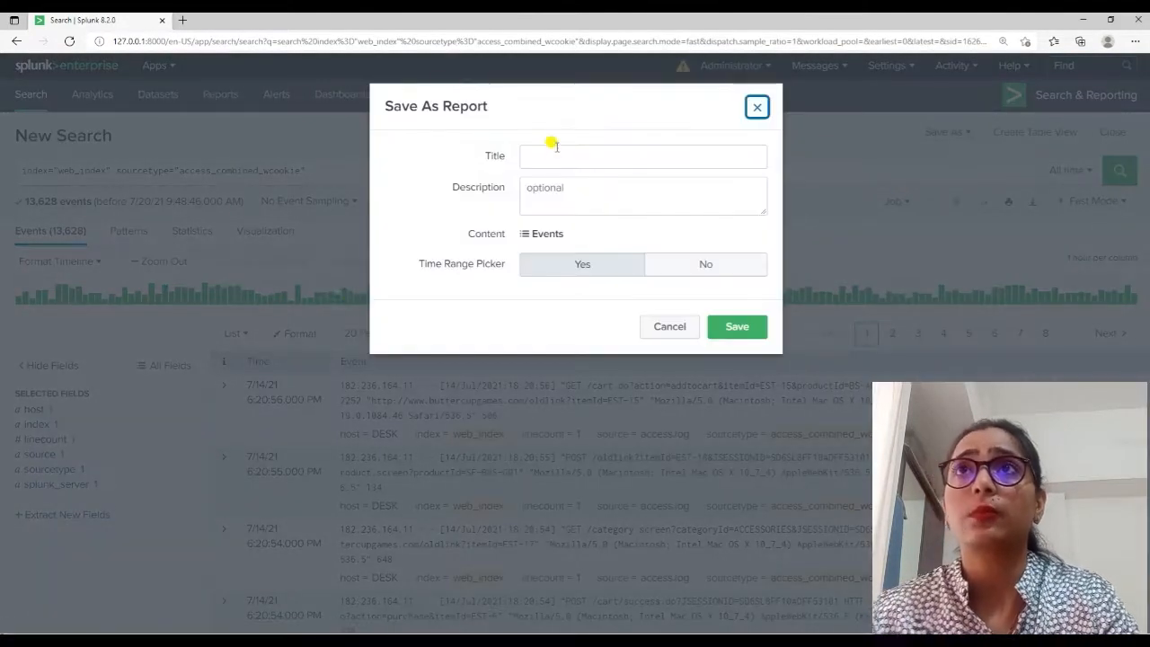
click(557, 158)
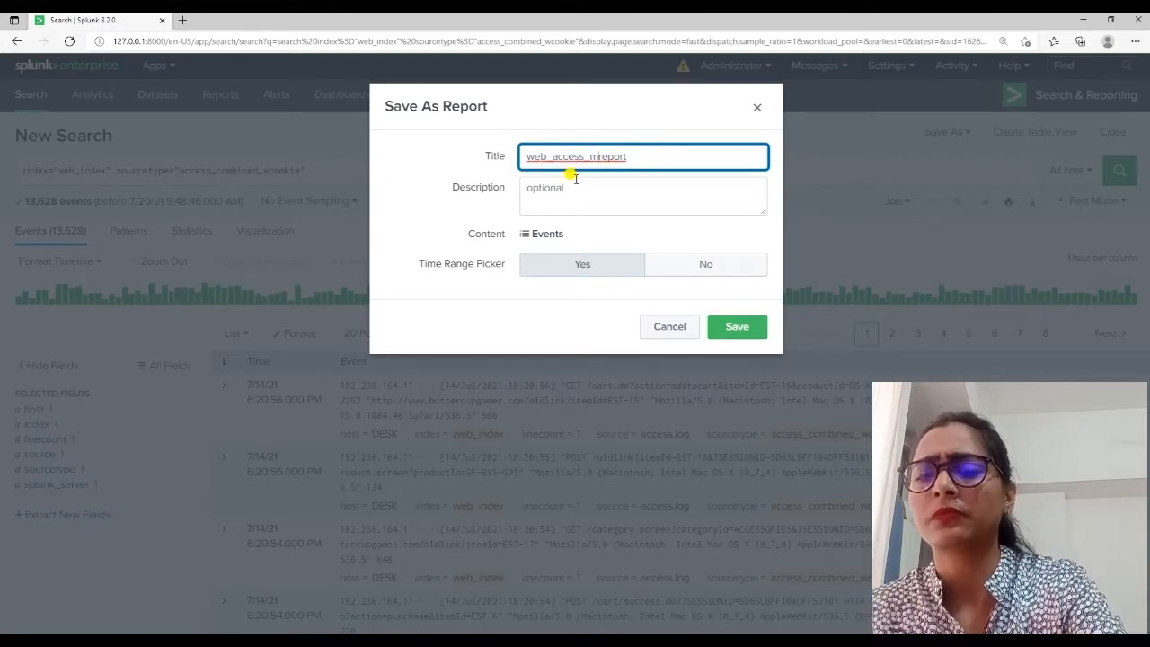
key(BackSpace)
click(556, 198)
text(sourcety)
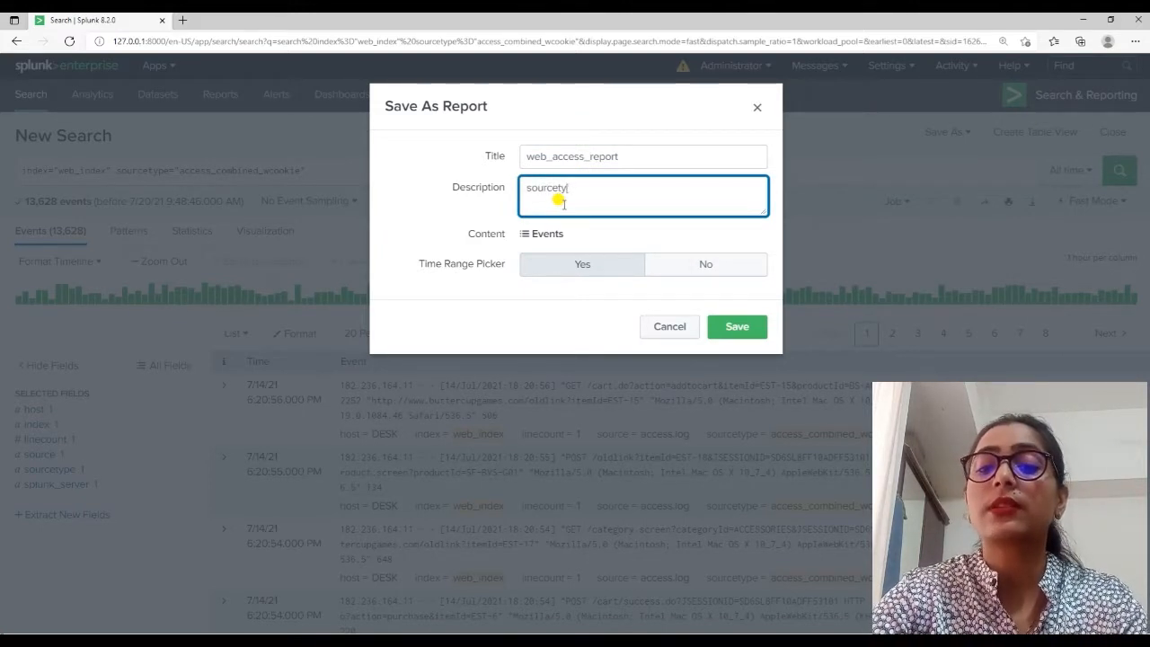
text(pe)
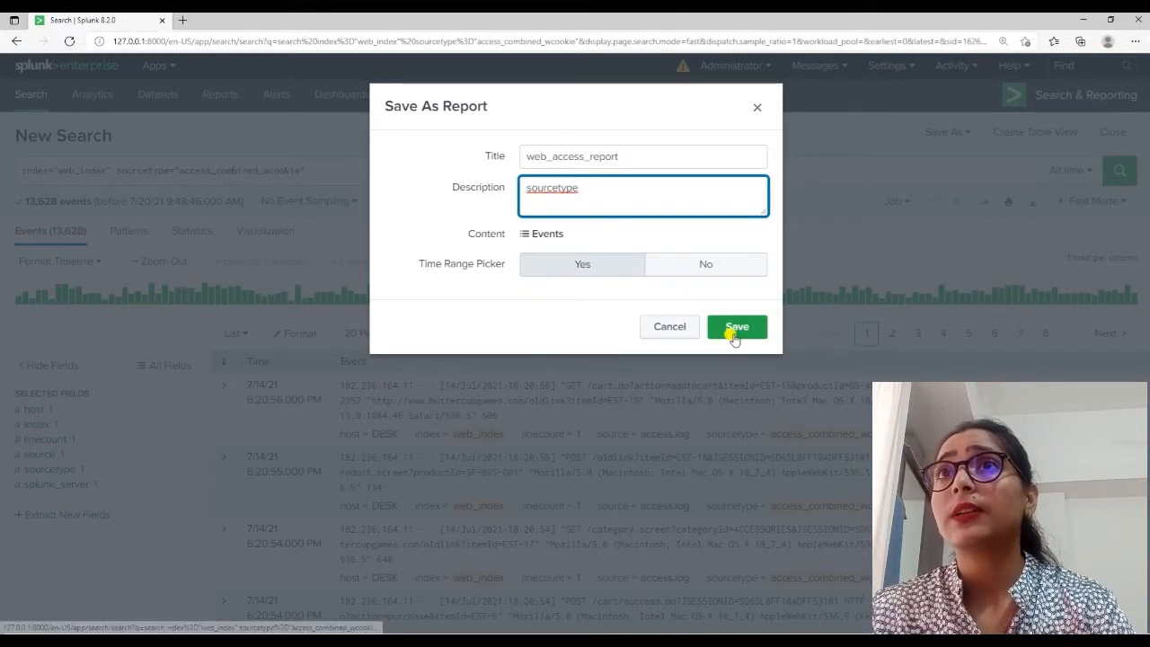
click(718, 268)
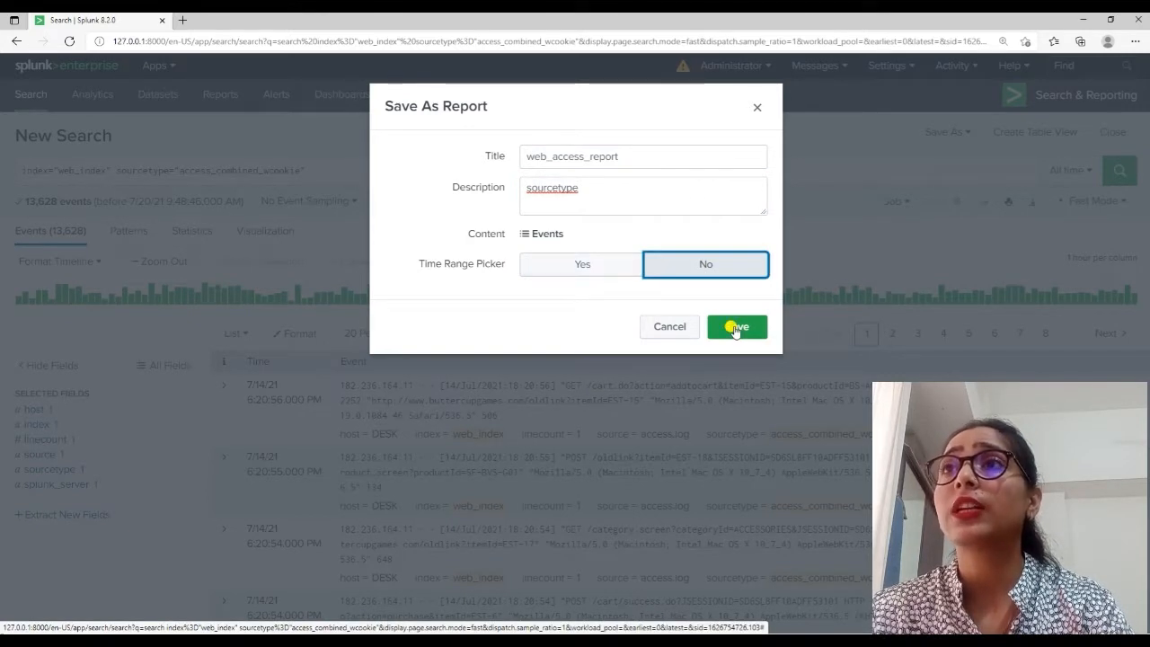
click(735, 329)
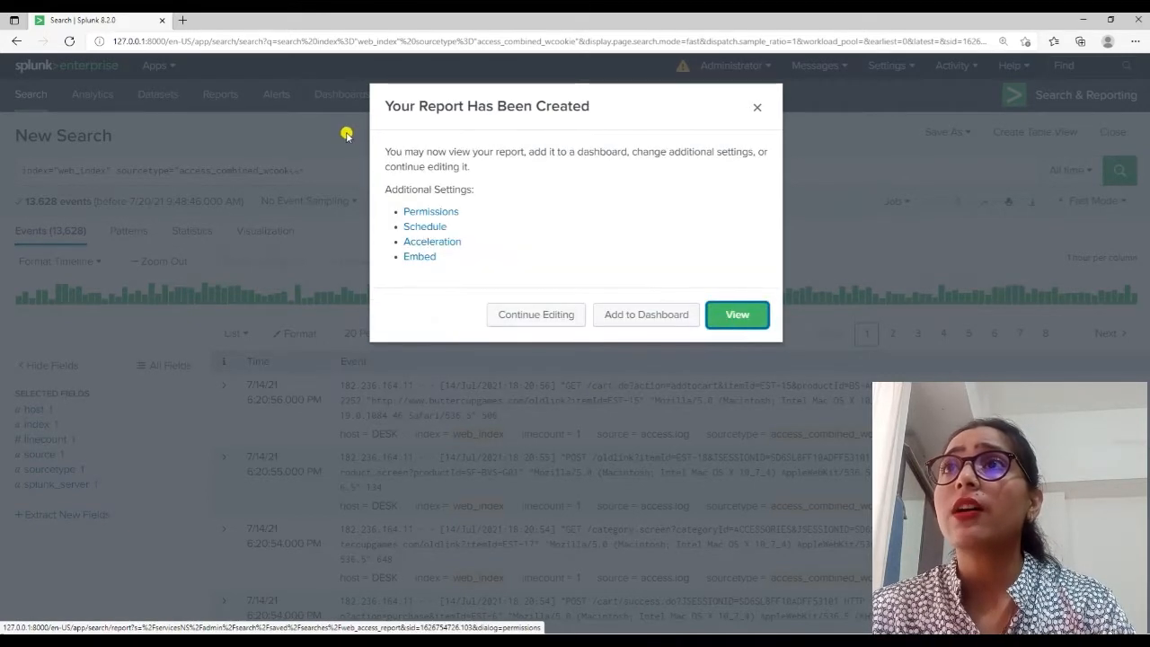
View the saved report, open its schedule settings and enable scheduling for it.
click(751, 317)
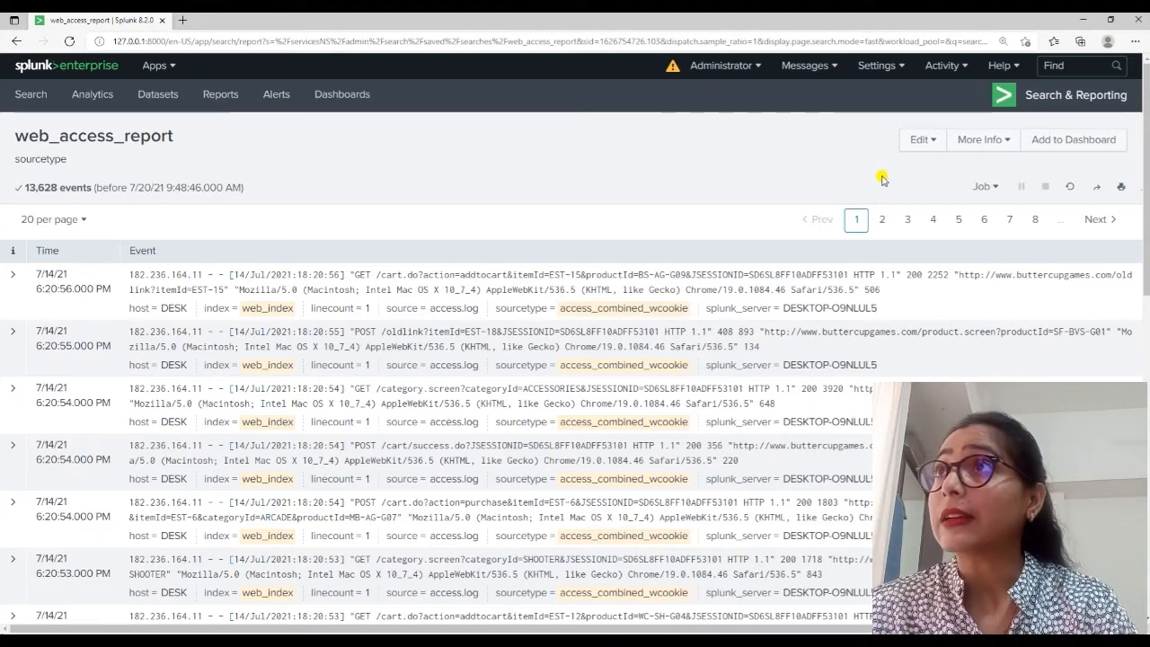
click(918, 139)
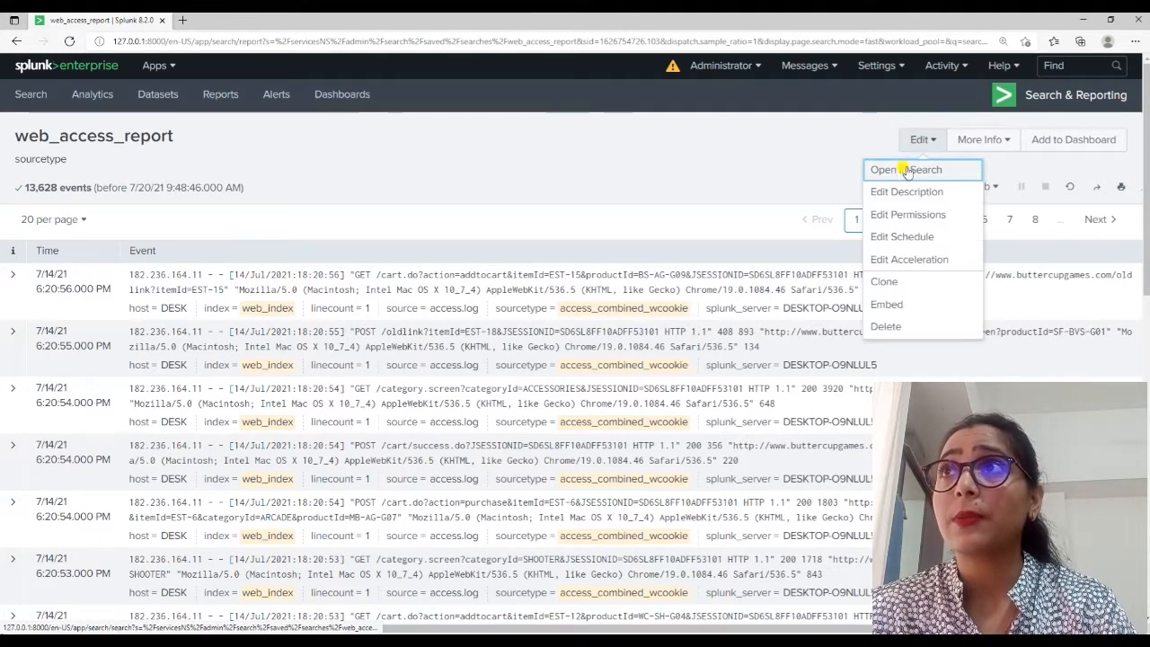
click(904, 238)
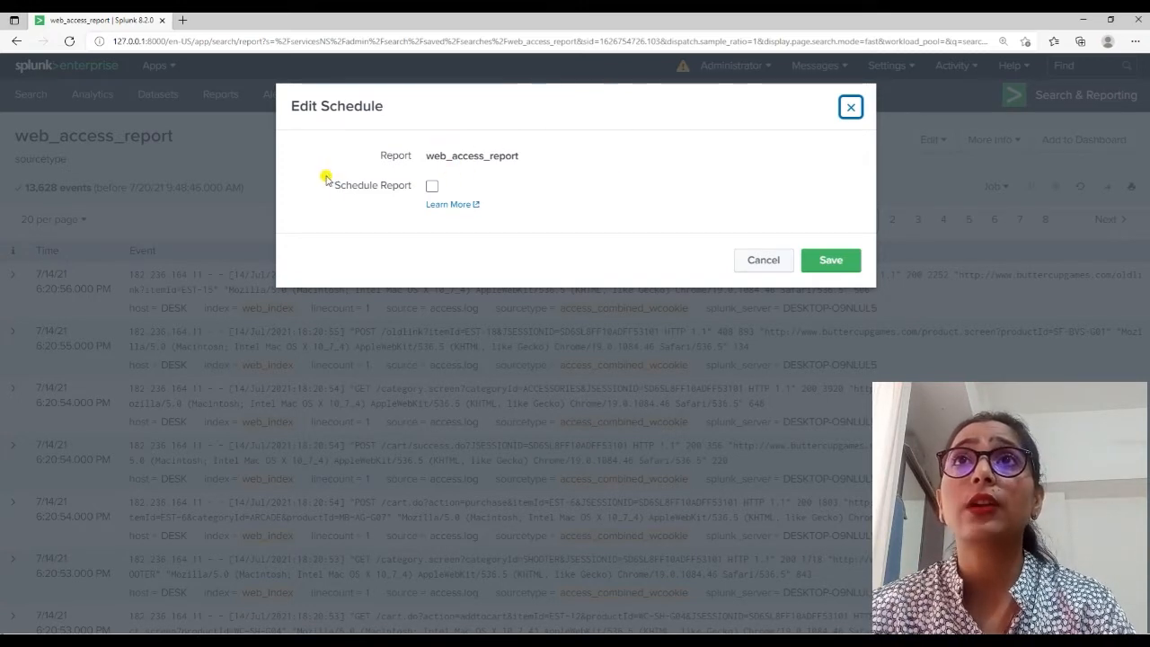
click(431, 187)
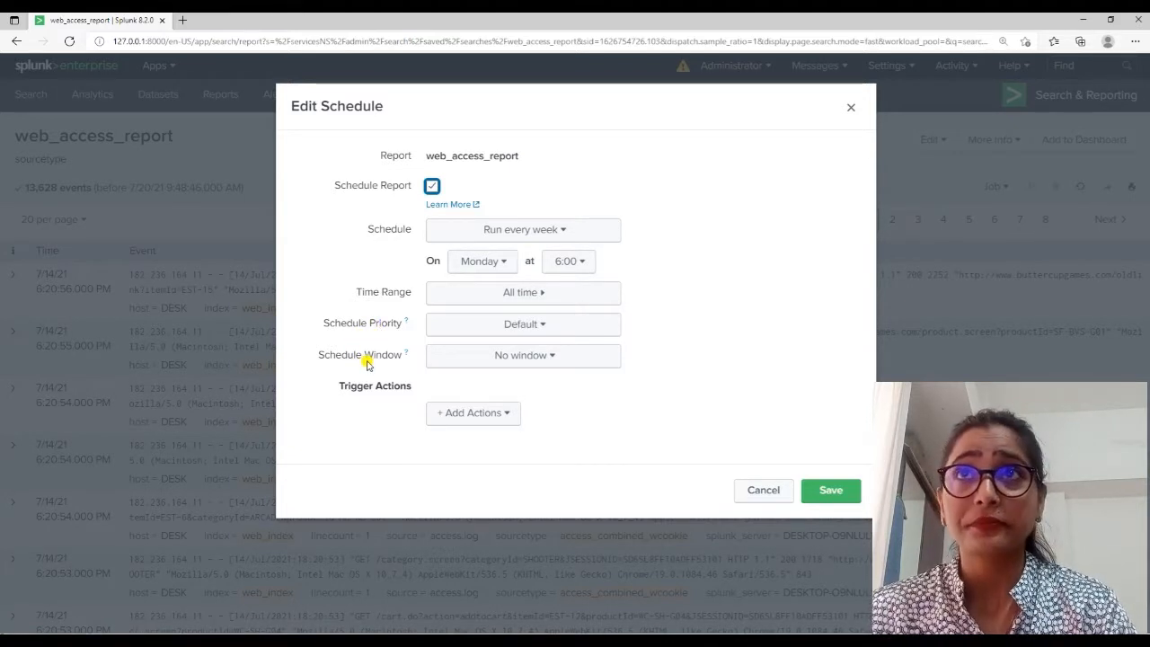
Try the hourly, daily, weekly, monthly and cron schedule frequencies for the report.
click(502, 231)
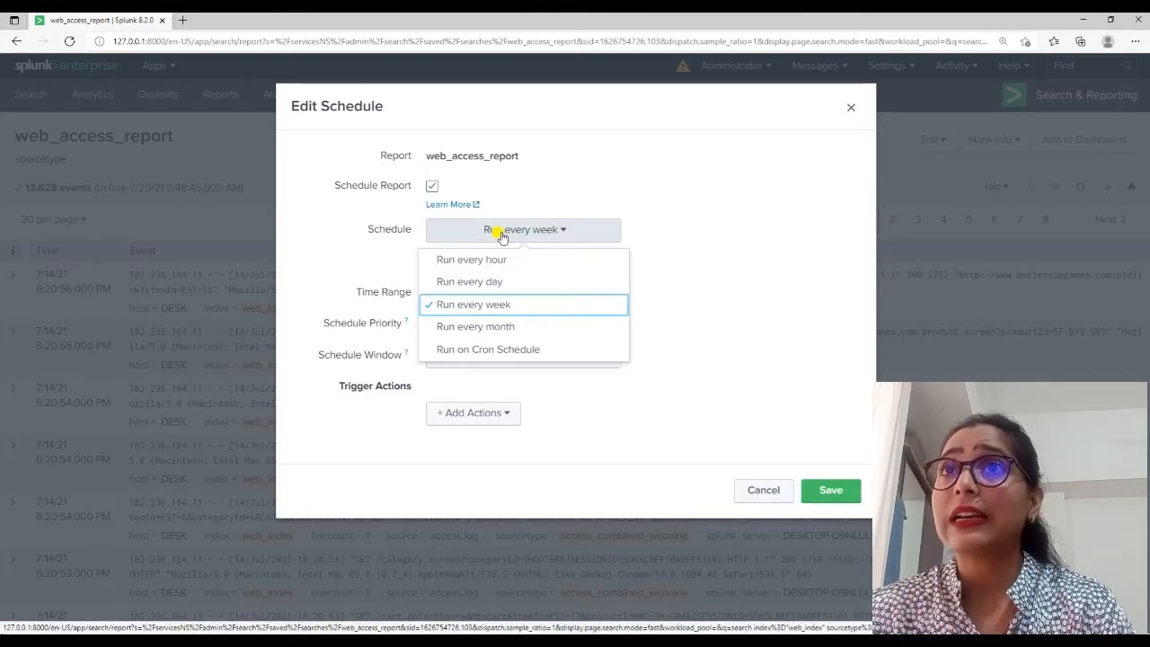
click(476, 260)
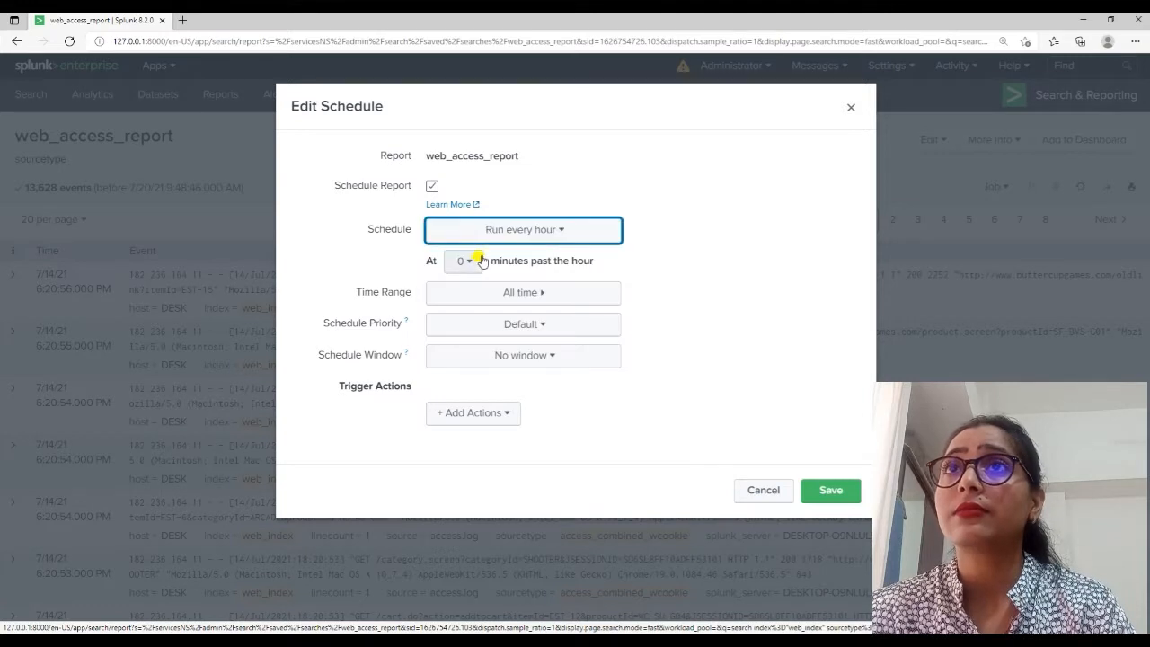
click(488, 235)
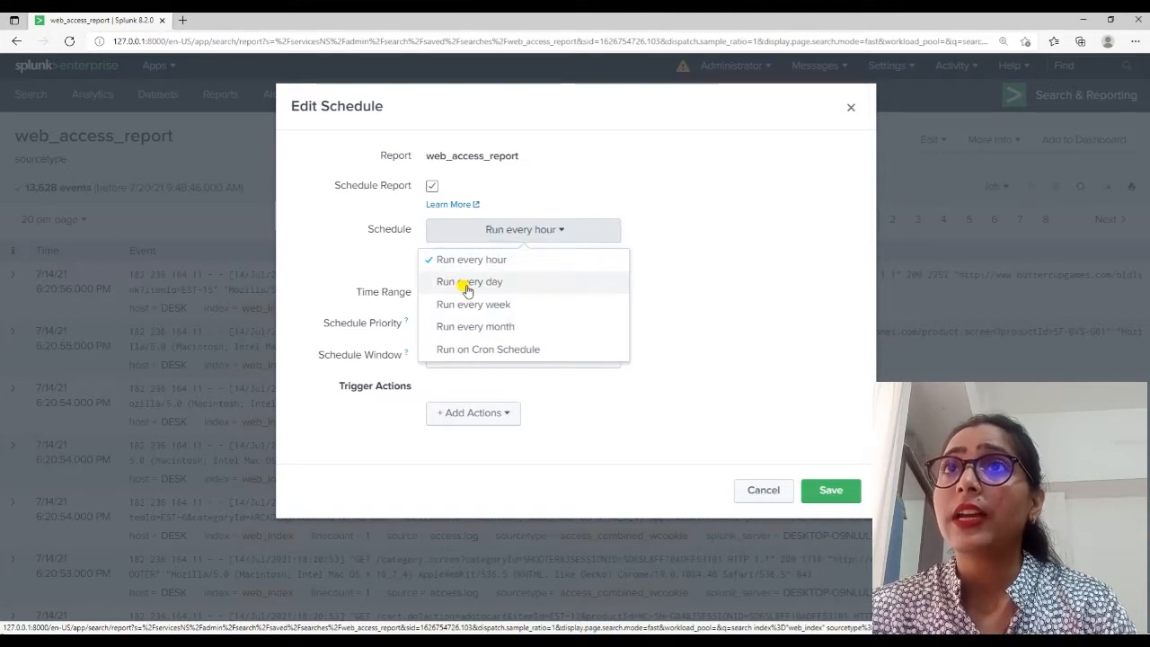
click(467, 283)
click(489, 238)
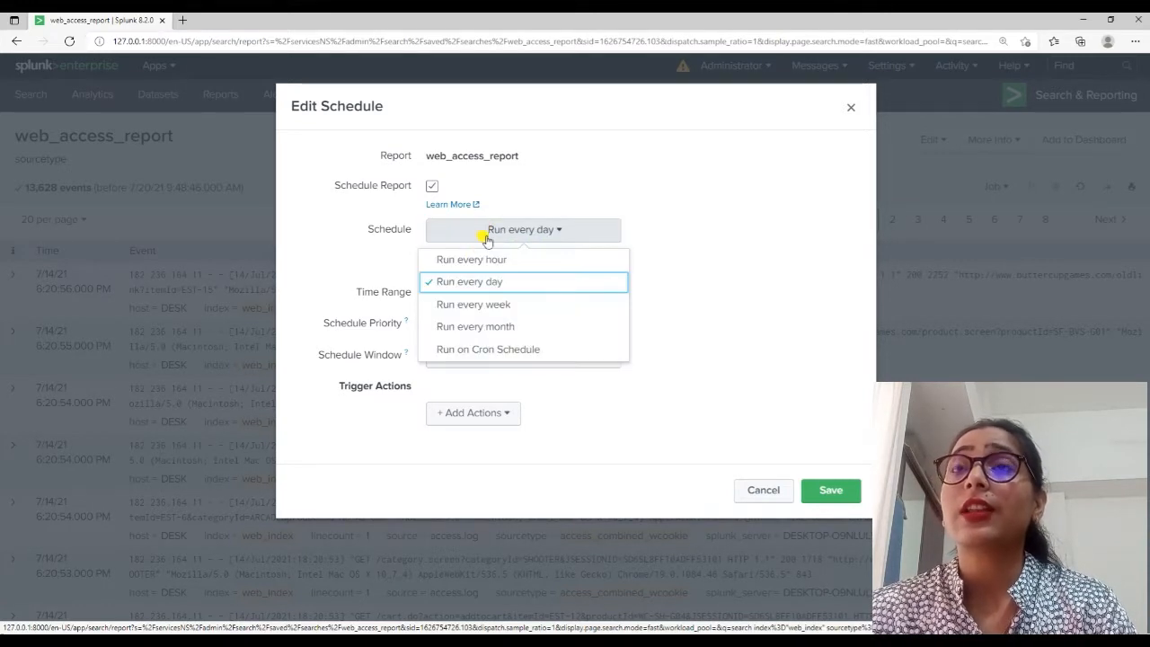
click(454, 303)
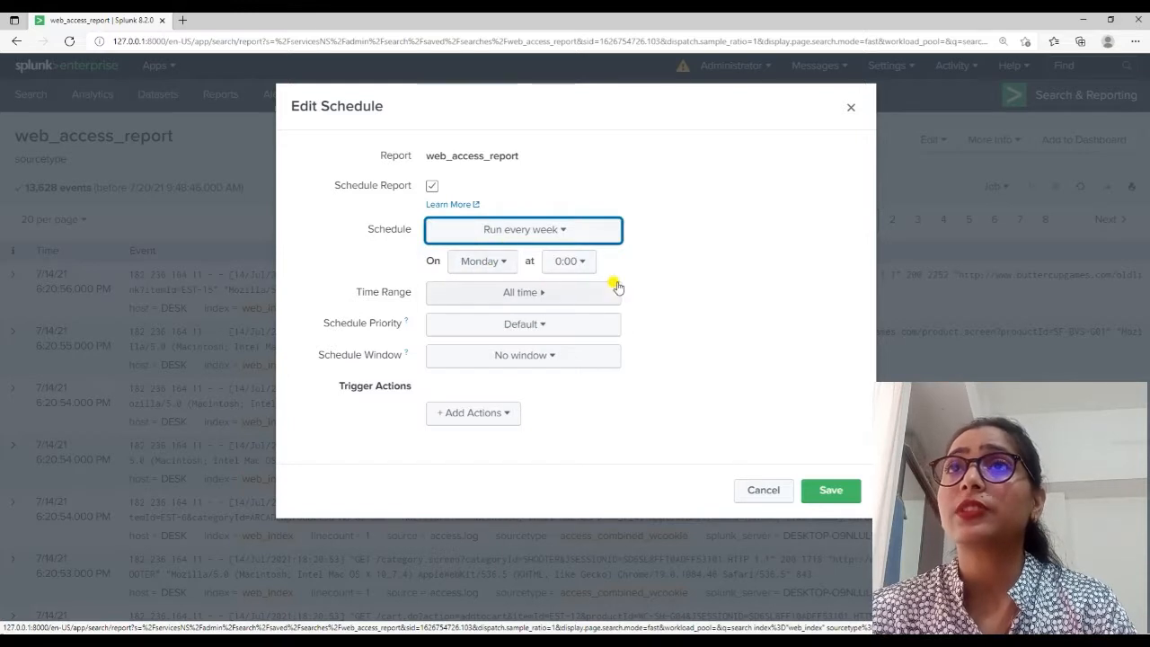
click(501, 230)
click(451, 328)
click(501, 230)
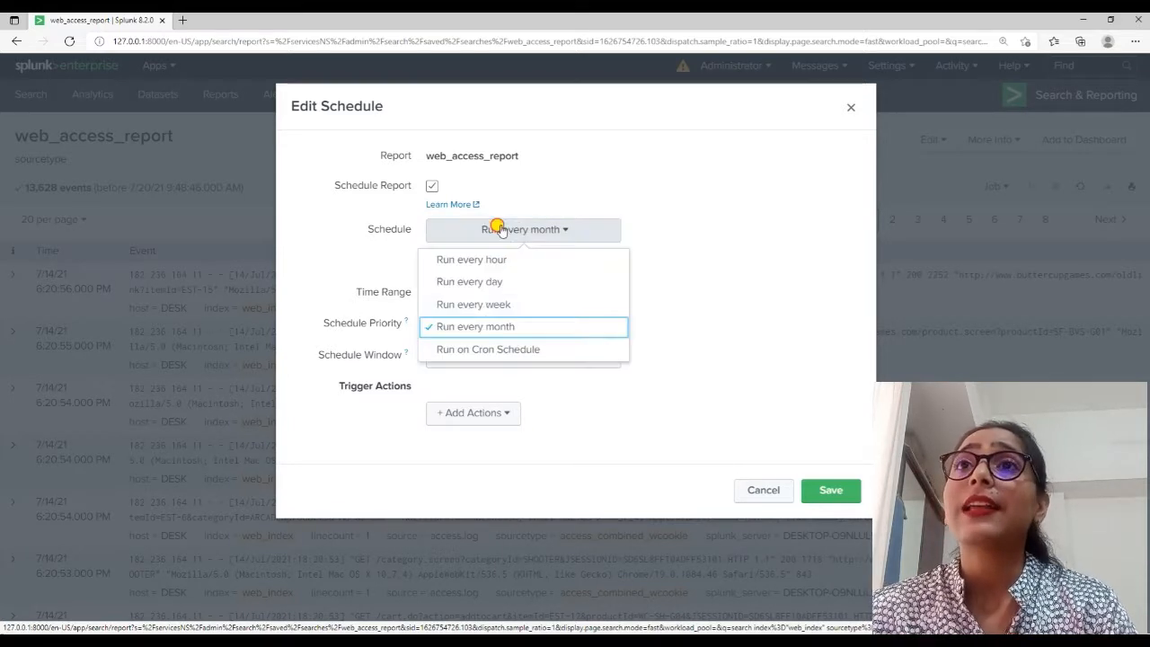
click(488, 350)
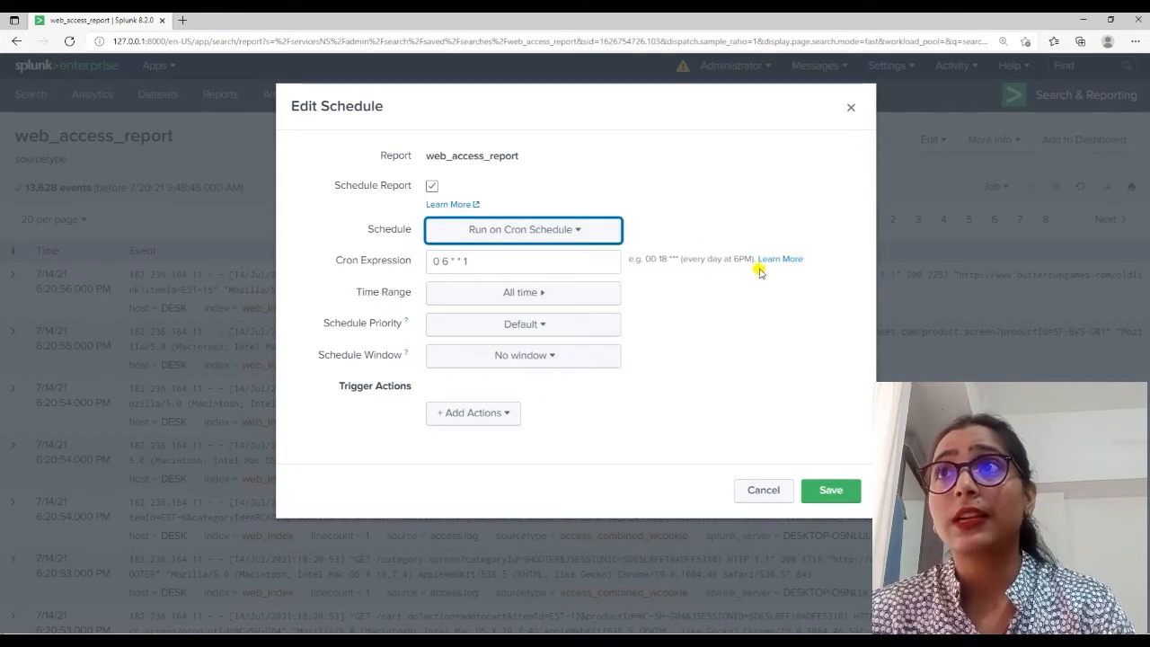
Try the daily, weekly and monthly frequencies again, browsing the weekday and day-of-month choices.
click(556, 232)
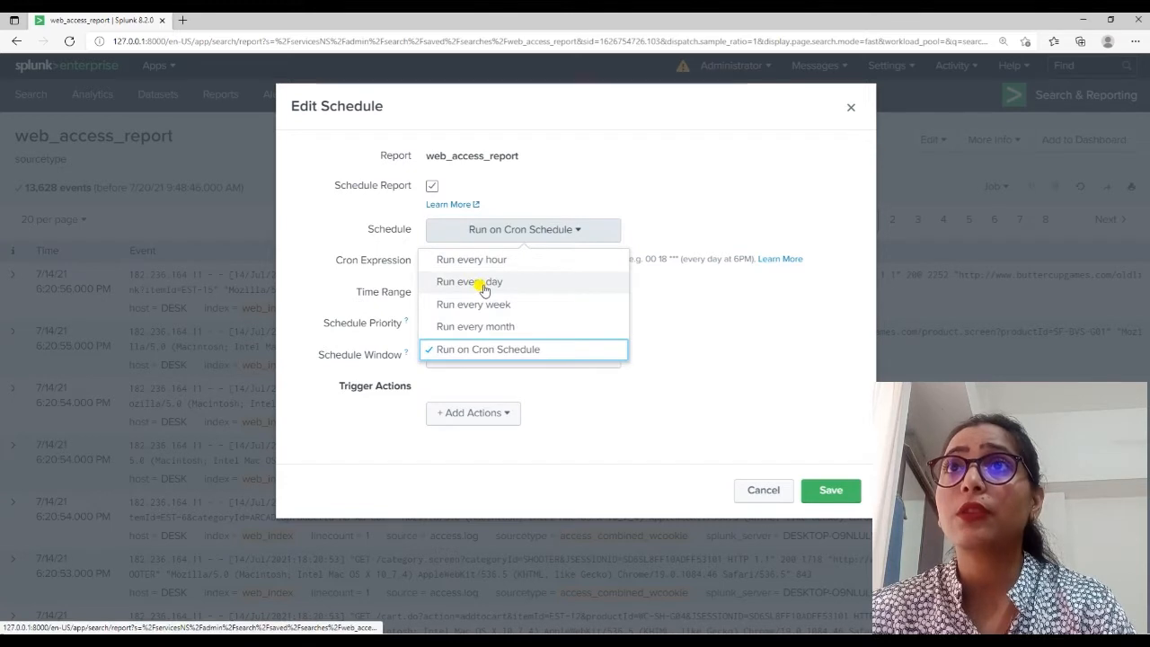
click(483, 285)
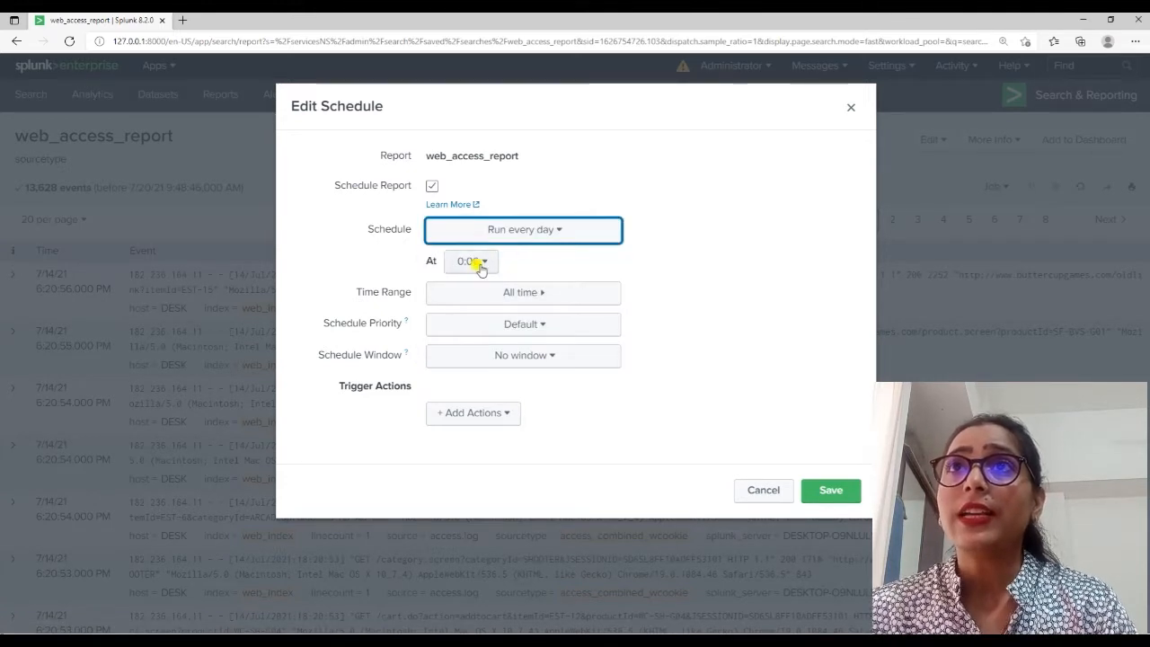
click(496, 232)
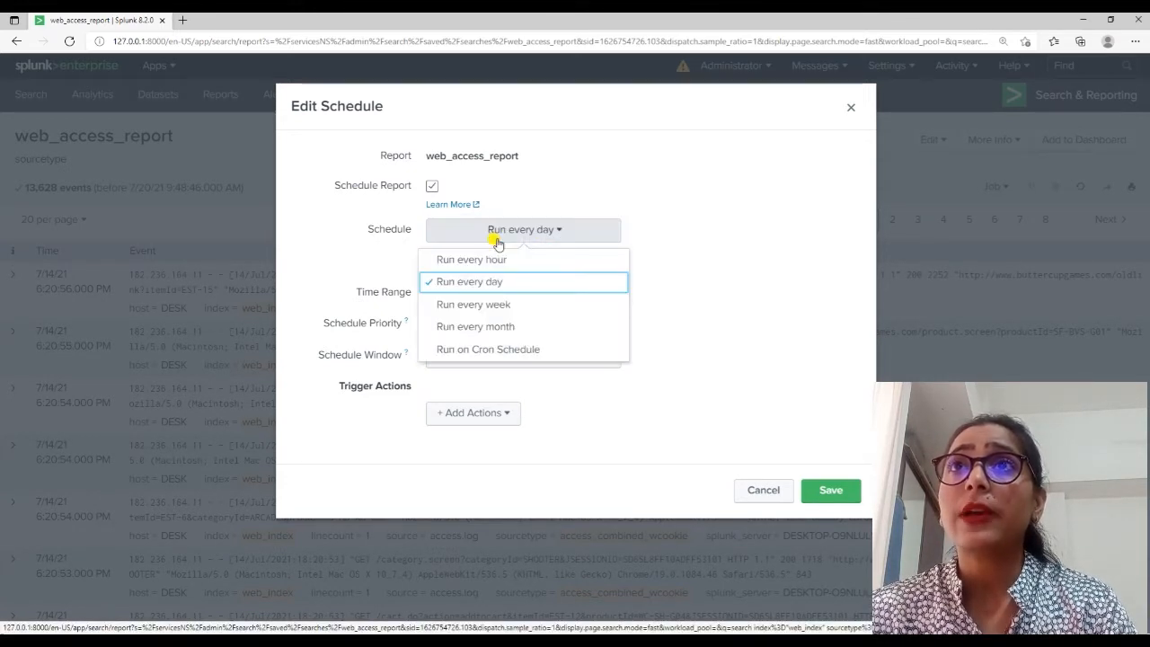
click(480, 304)
click(473, 262)
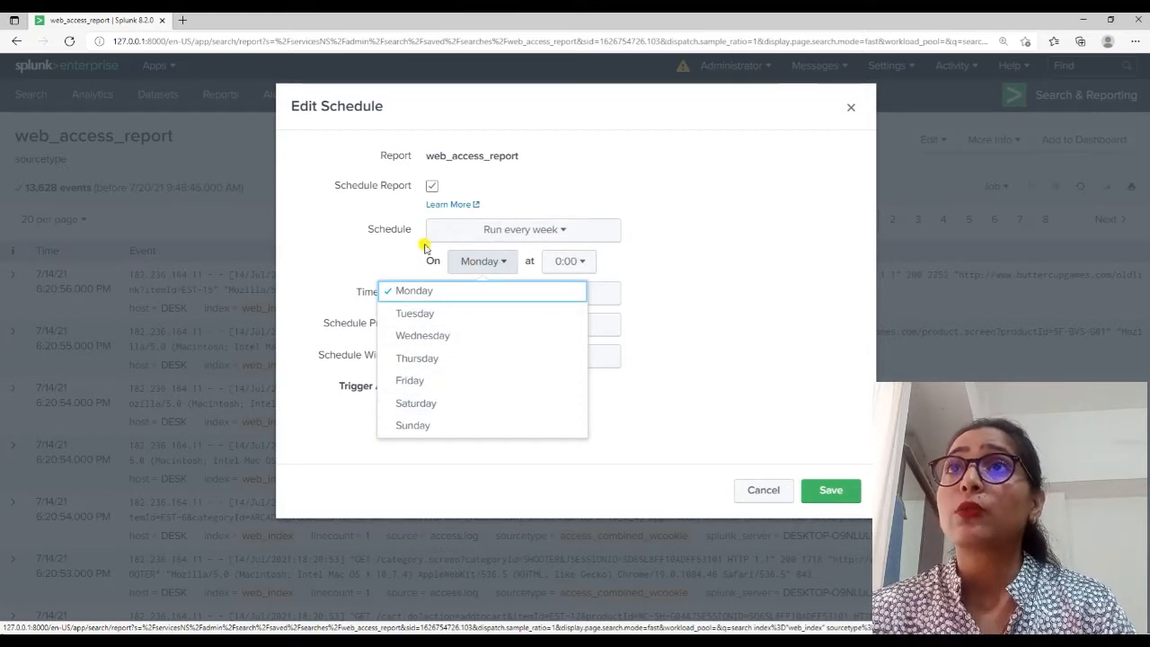
click(496, 231)
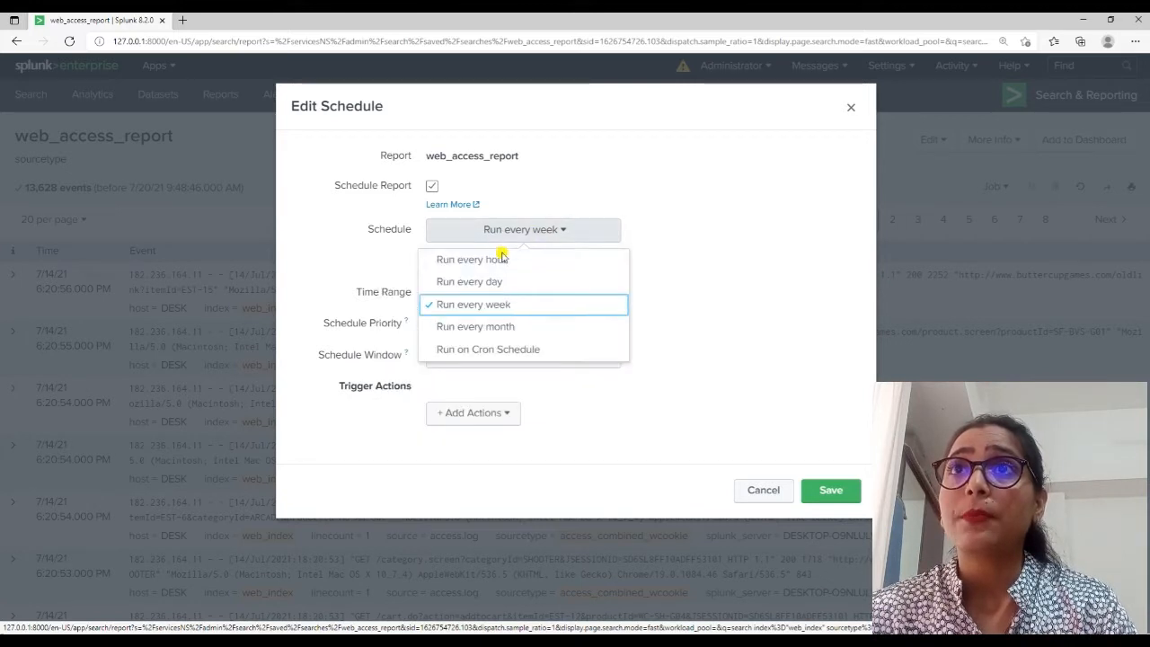
click(483, 326)
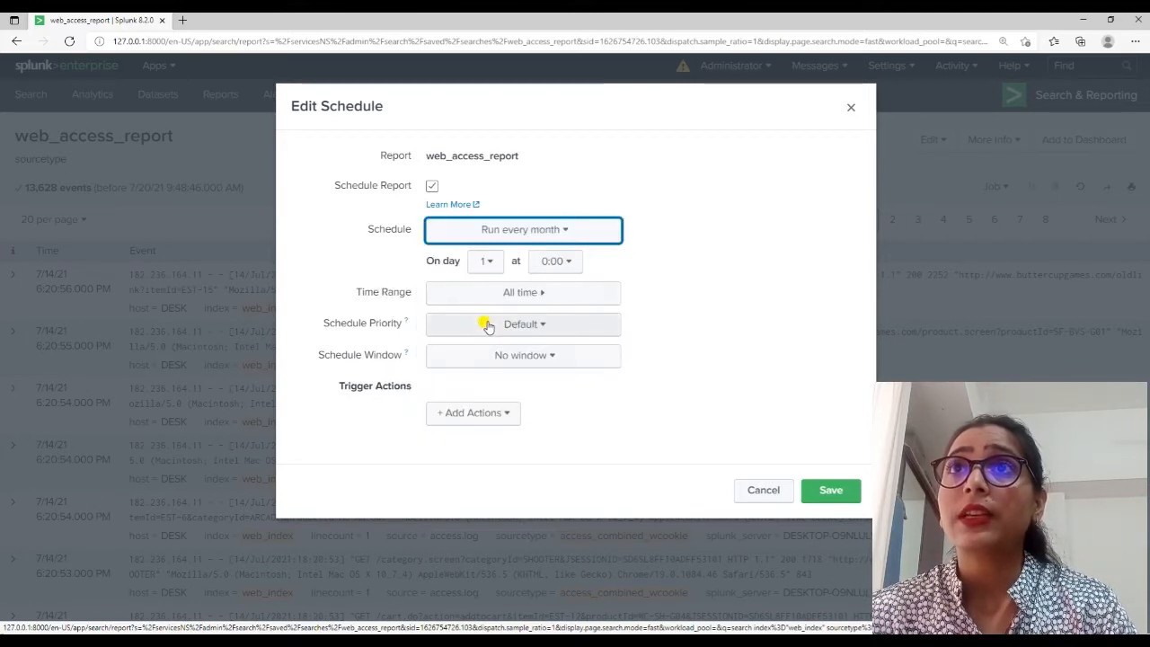
click(486, 262)
scroll(418, 355, down, 2)
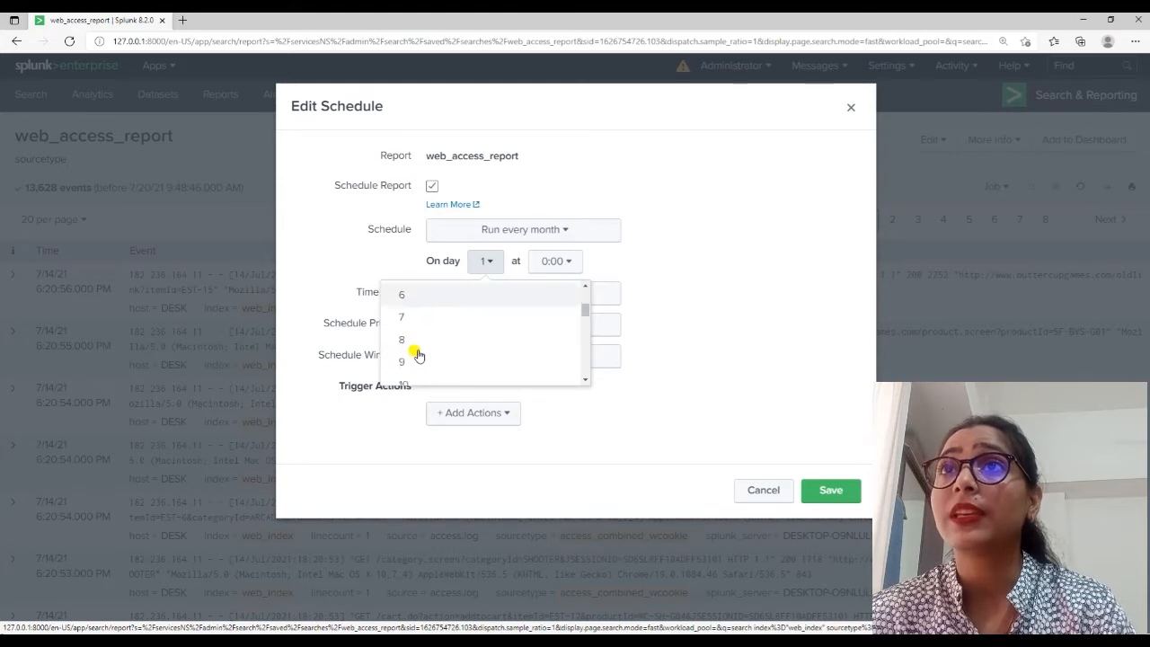
Set the report's schedule to run every day with the time range All time.
click(500, 231)
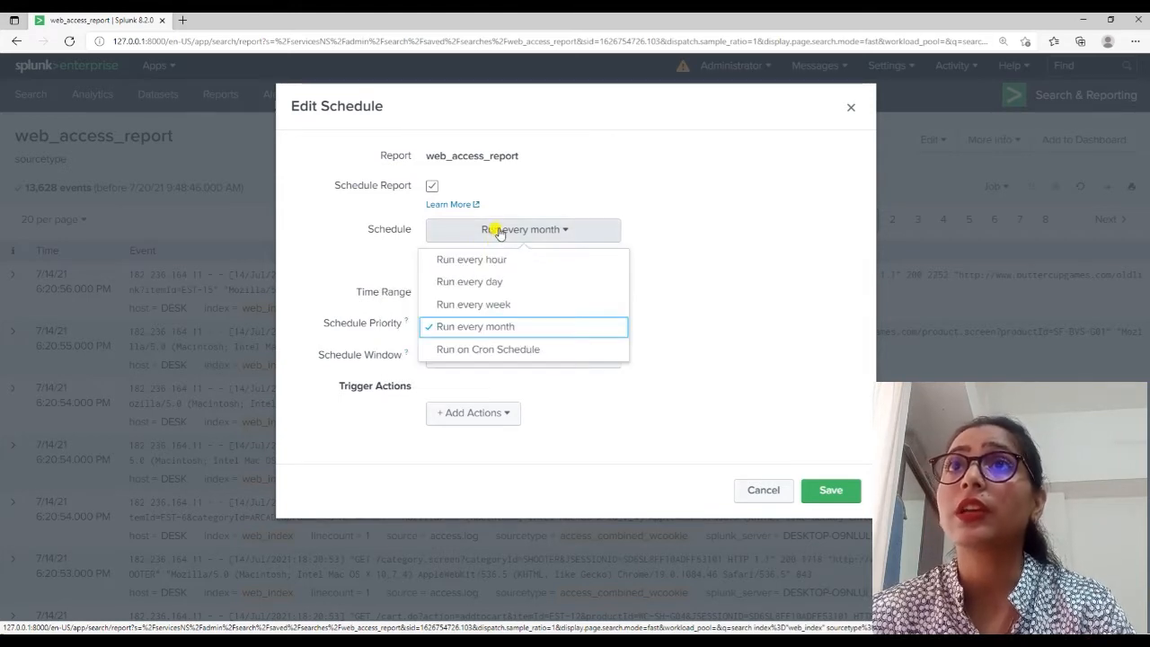
click(482, 282)
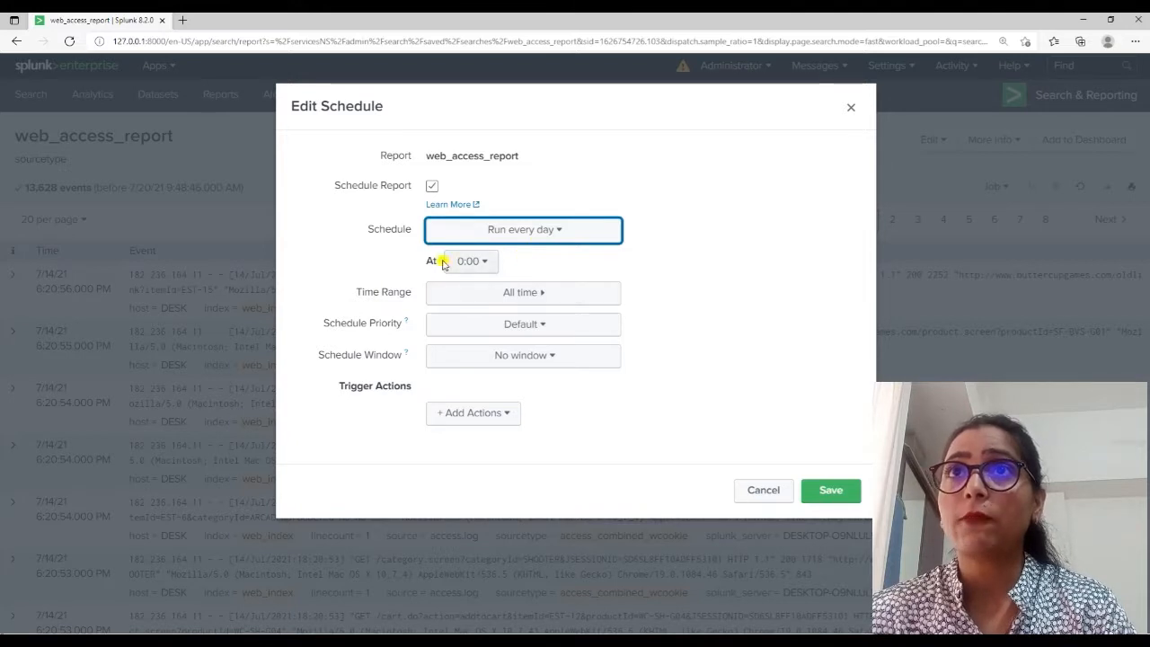
click(518, 293)
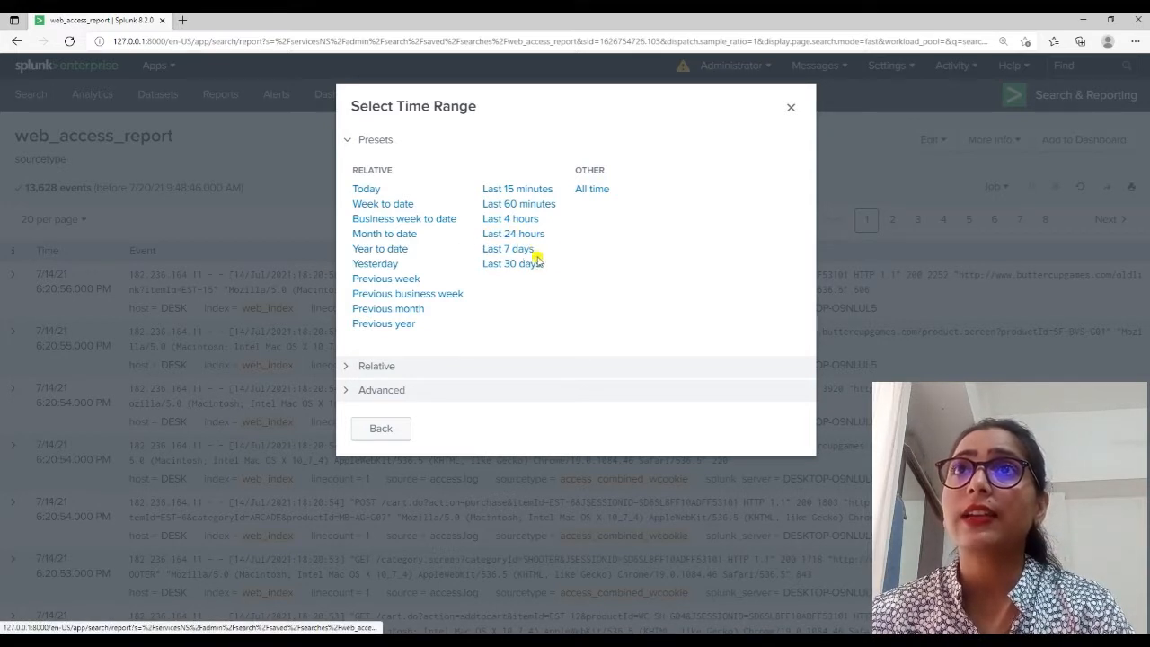
click(590, 190)
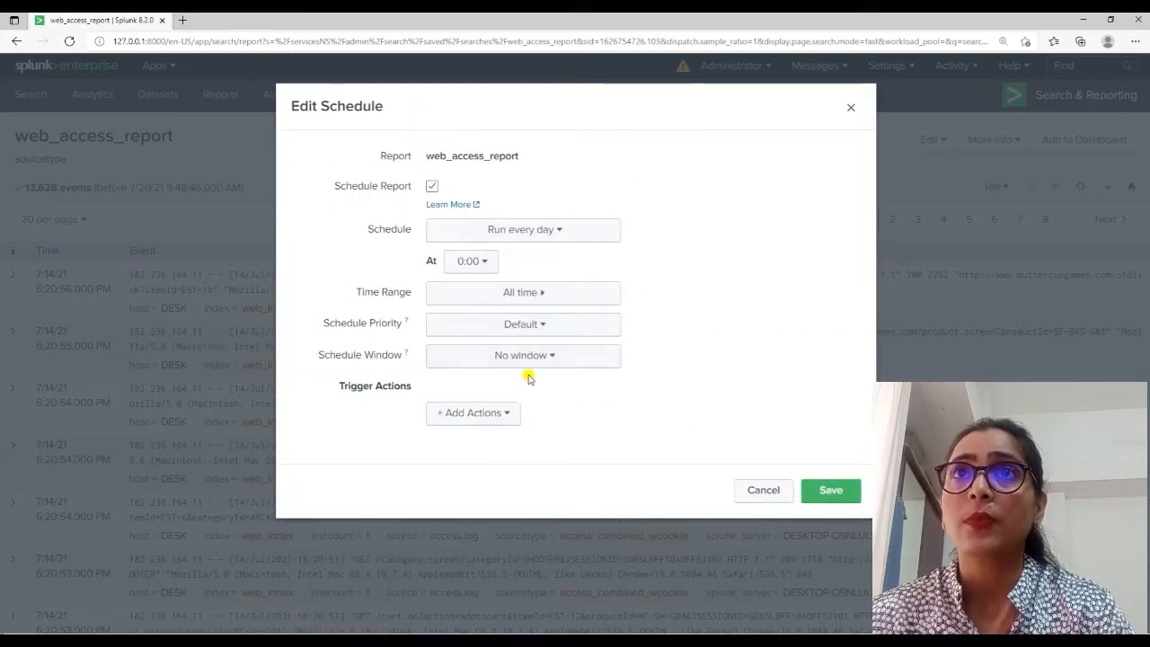
Set the report's schedule priority to Higher and its schedule window to 5 minutes.
click(507, 332)
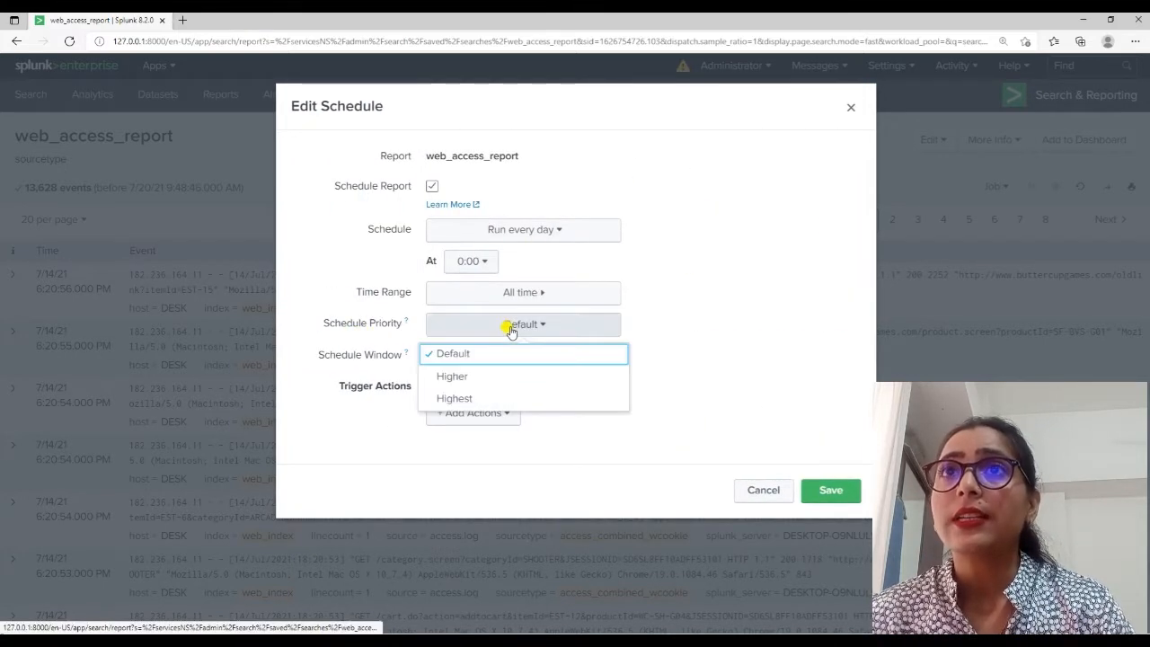
click(406, 326)
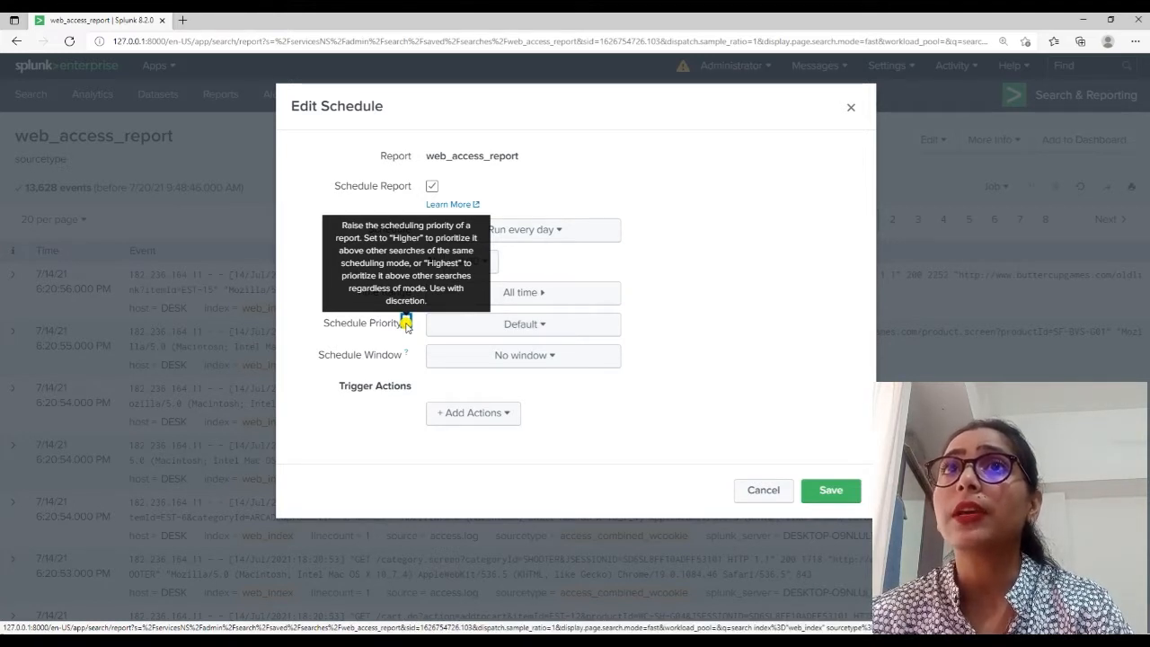
click(518, 330)
click(452, 378)
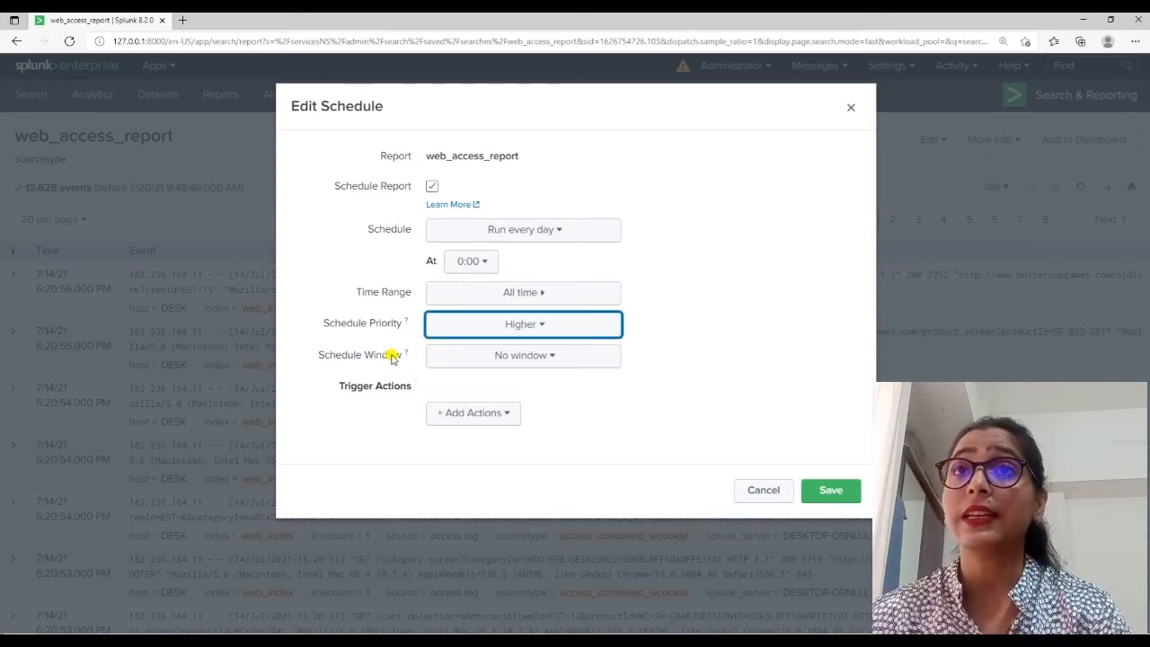
mouse_move(403, 356)
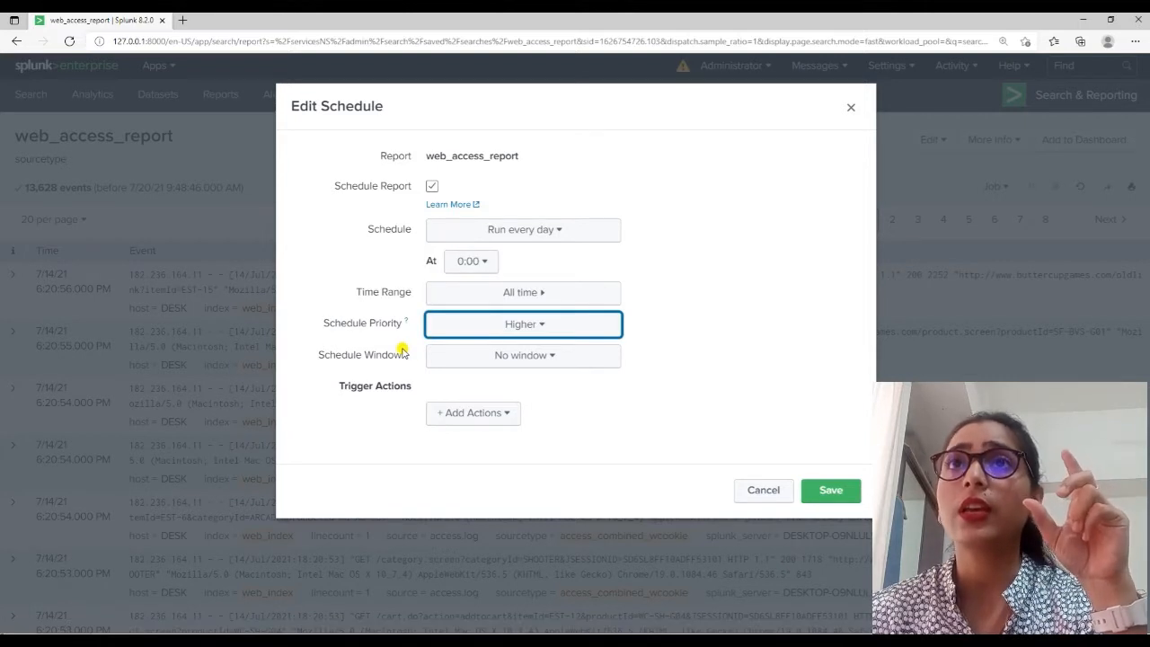
click(508, 360)
click(474, 428)
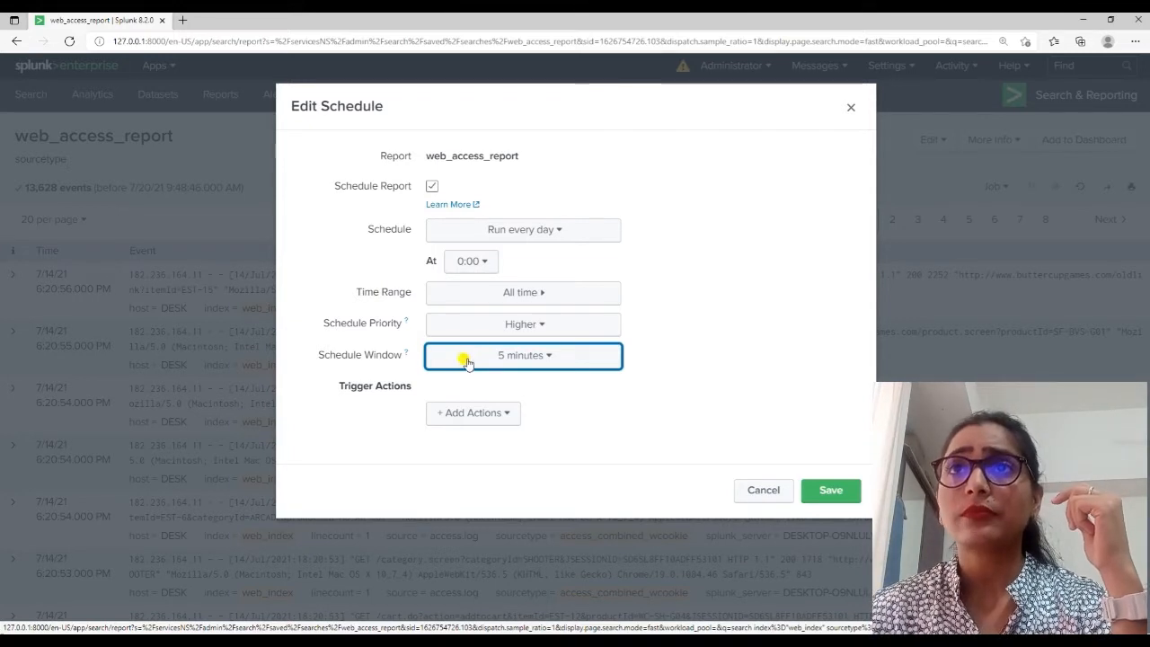
Add a Send email trigger action, enter the recipient's email address and set the email priority to High.
click(468, 419)
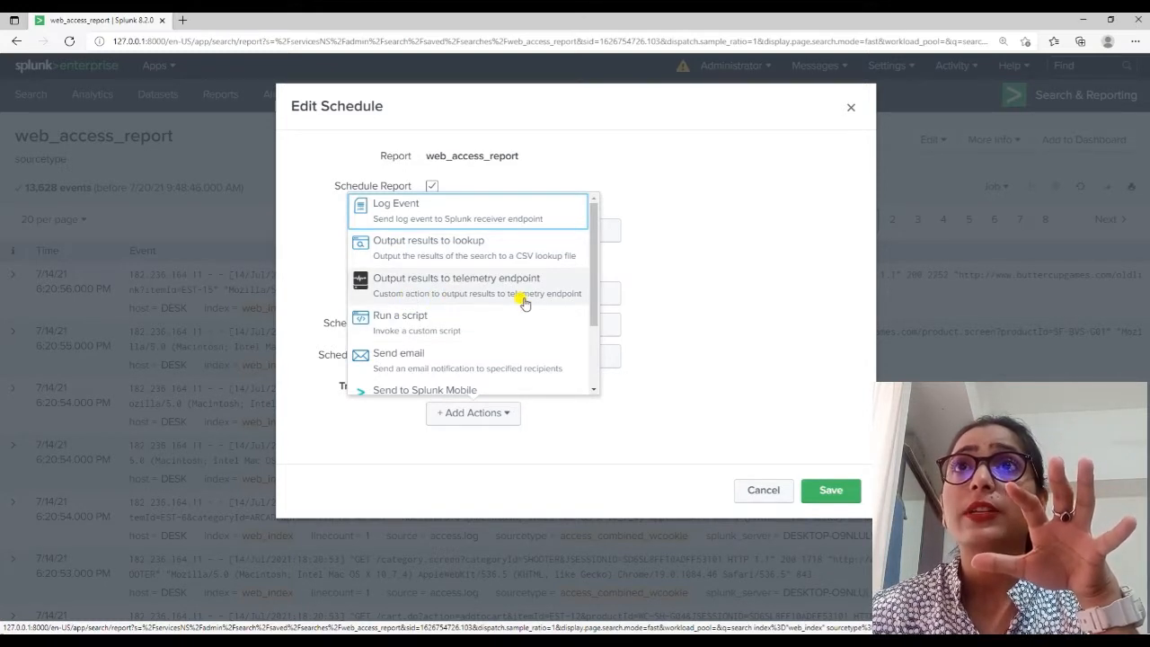
scroll(440, 350, down, 1)
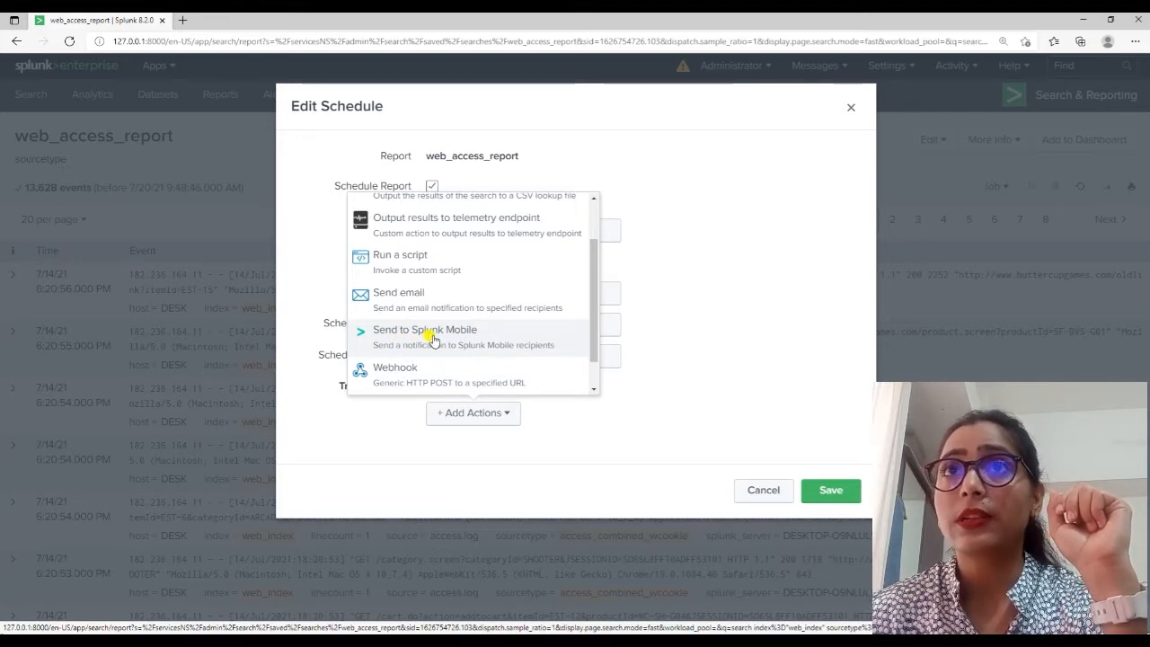
scroll(432, 338, down, 1)
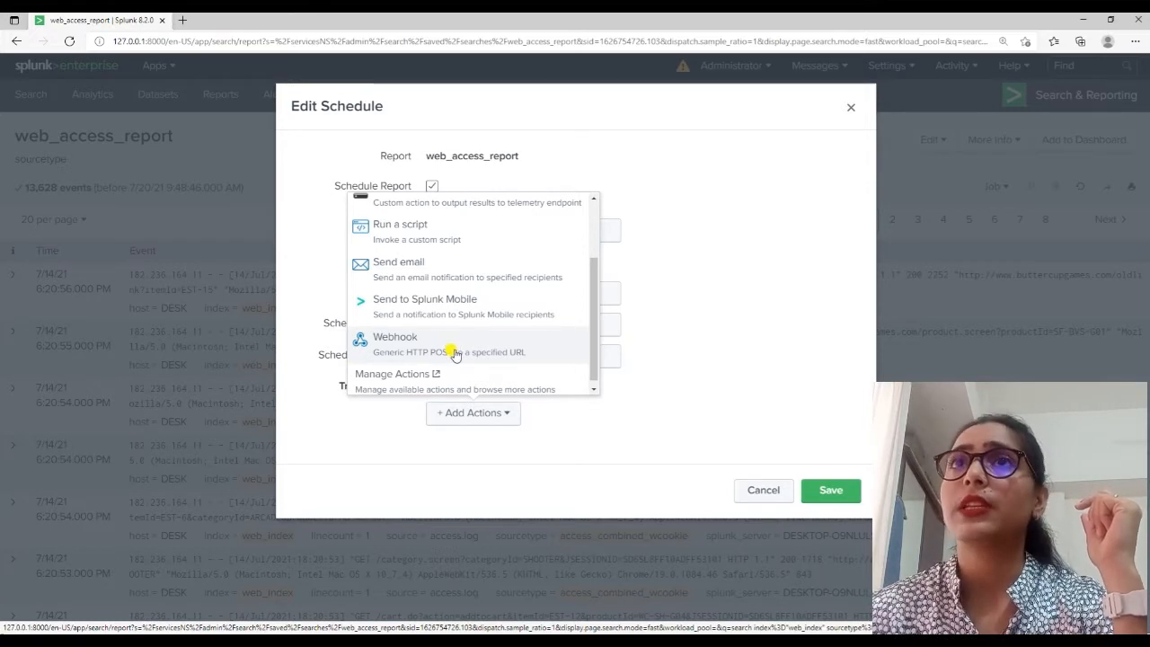
click(375, 265)
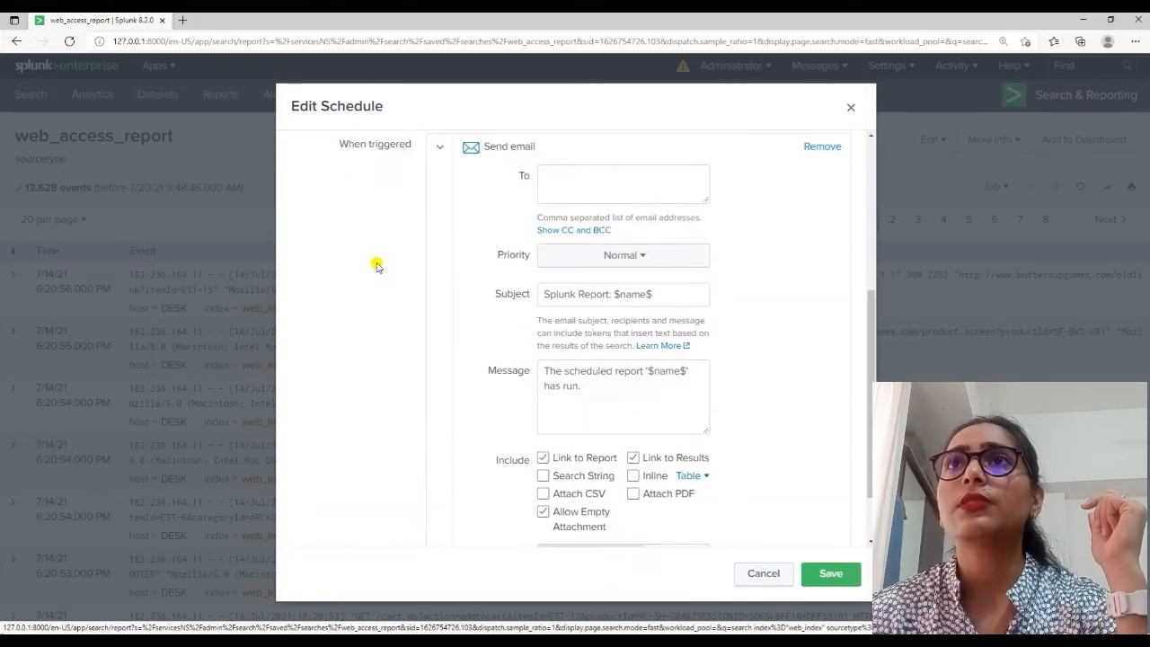
click(561, 194)
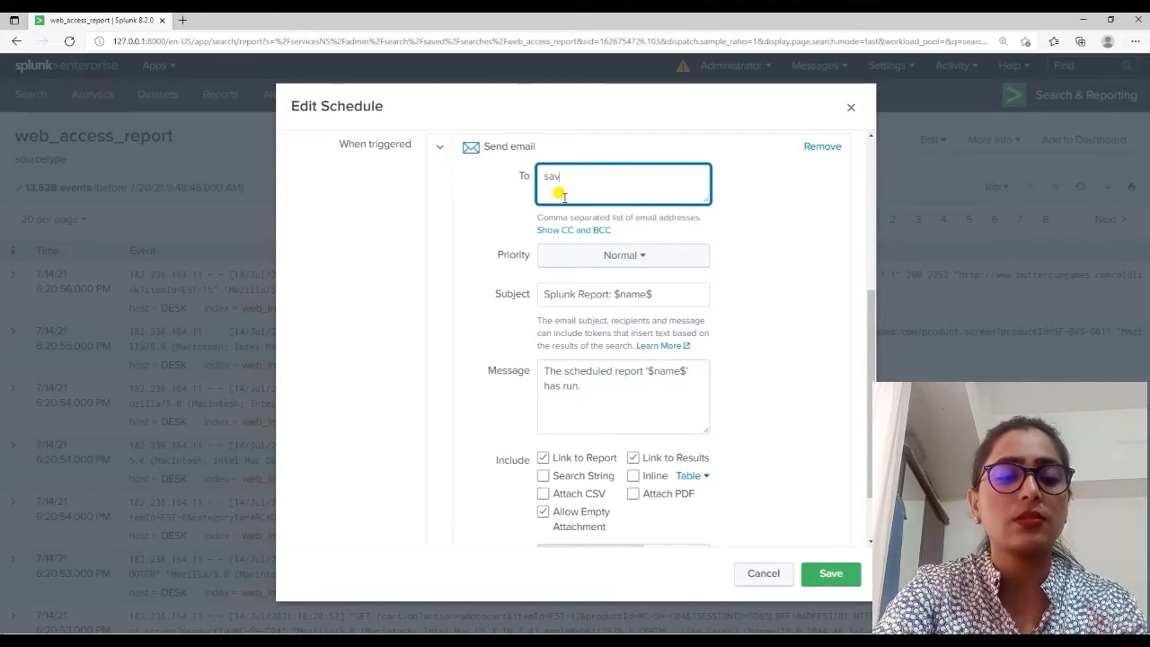
text(v)
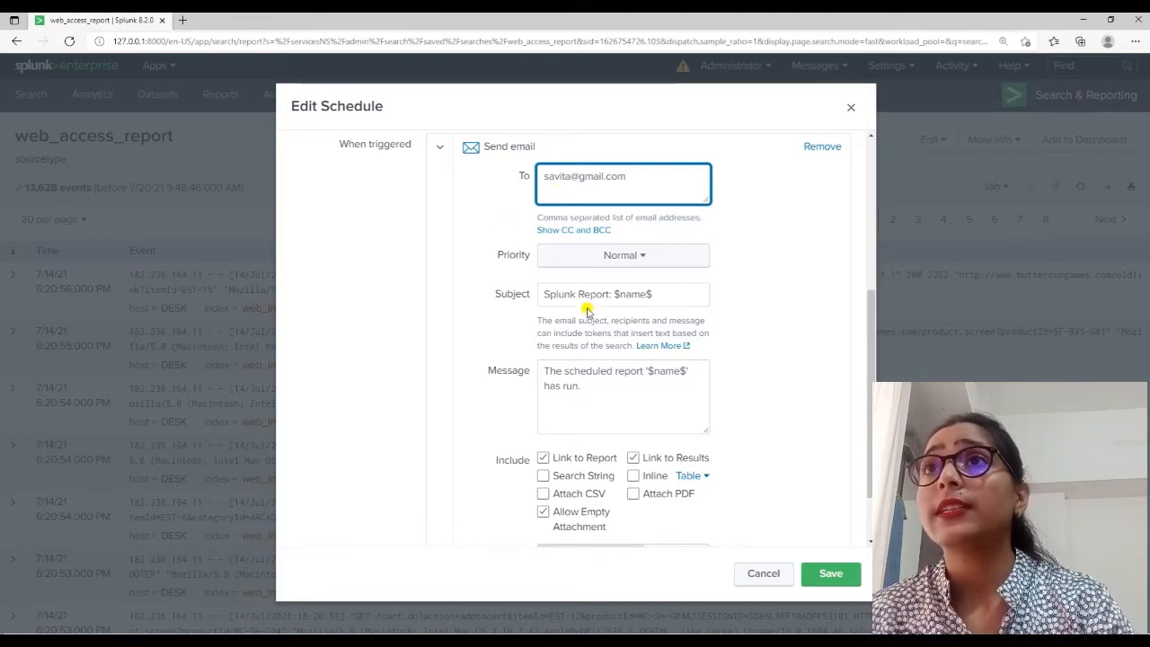
click(648, 254)
click(558, 353)
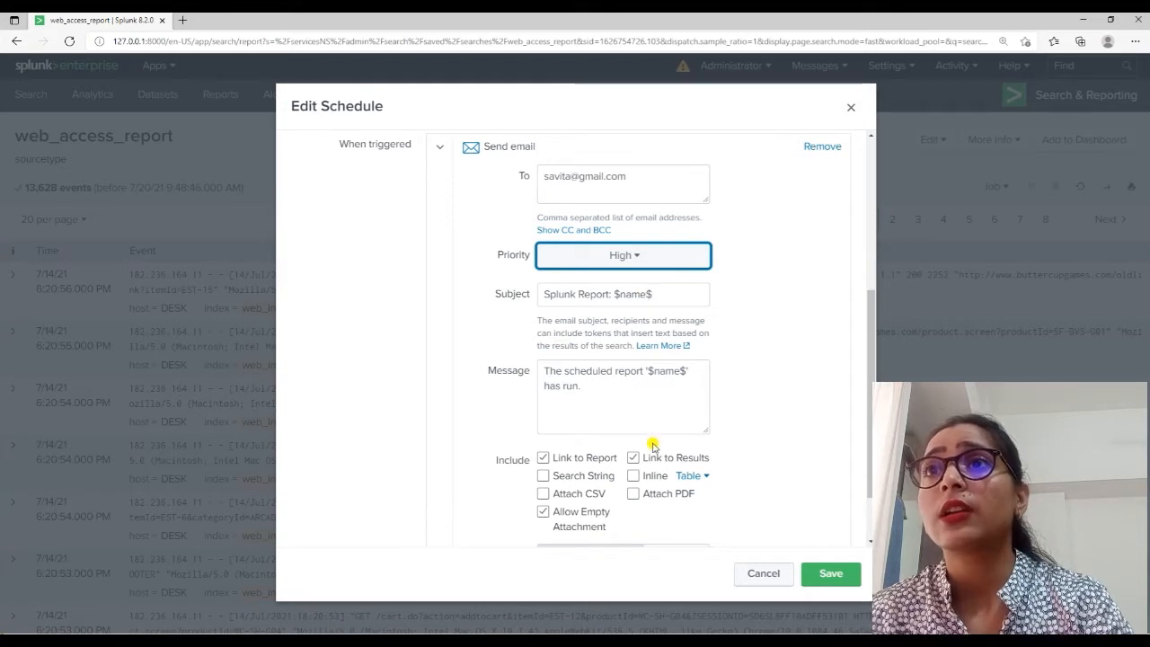
Disable Allow Empty Attachment for the email action and save the report's schedule.
scroll(652, 444, down, 1)
scroll(559, 486, up, 2)
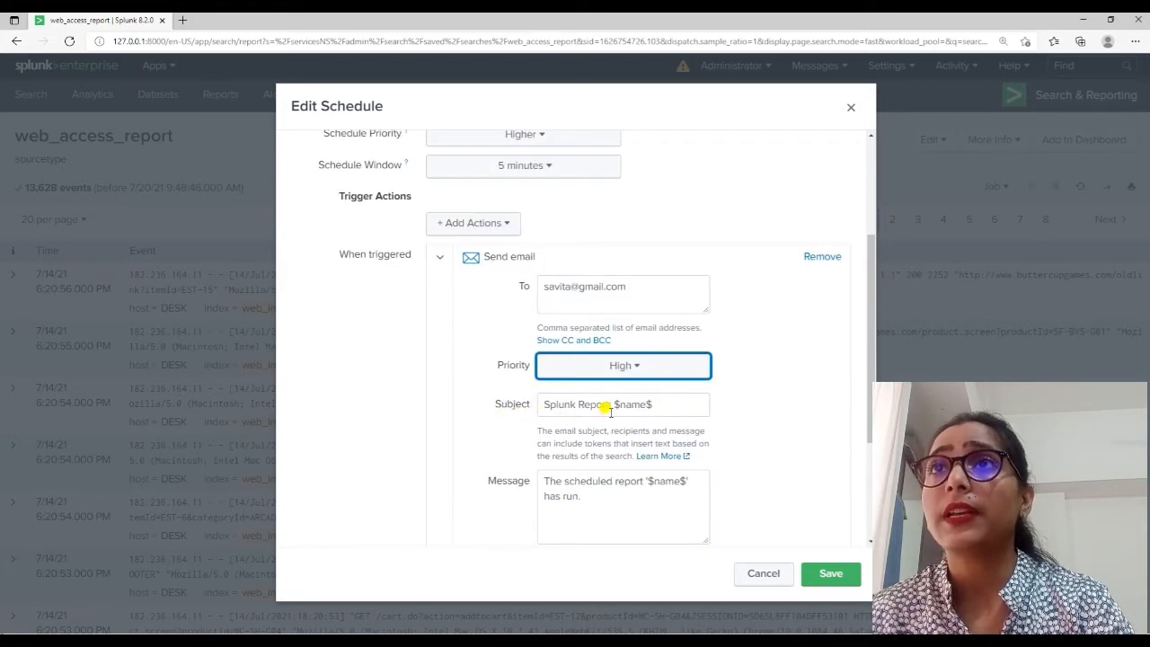
scroll(557, 440, down, 1)
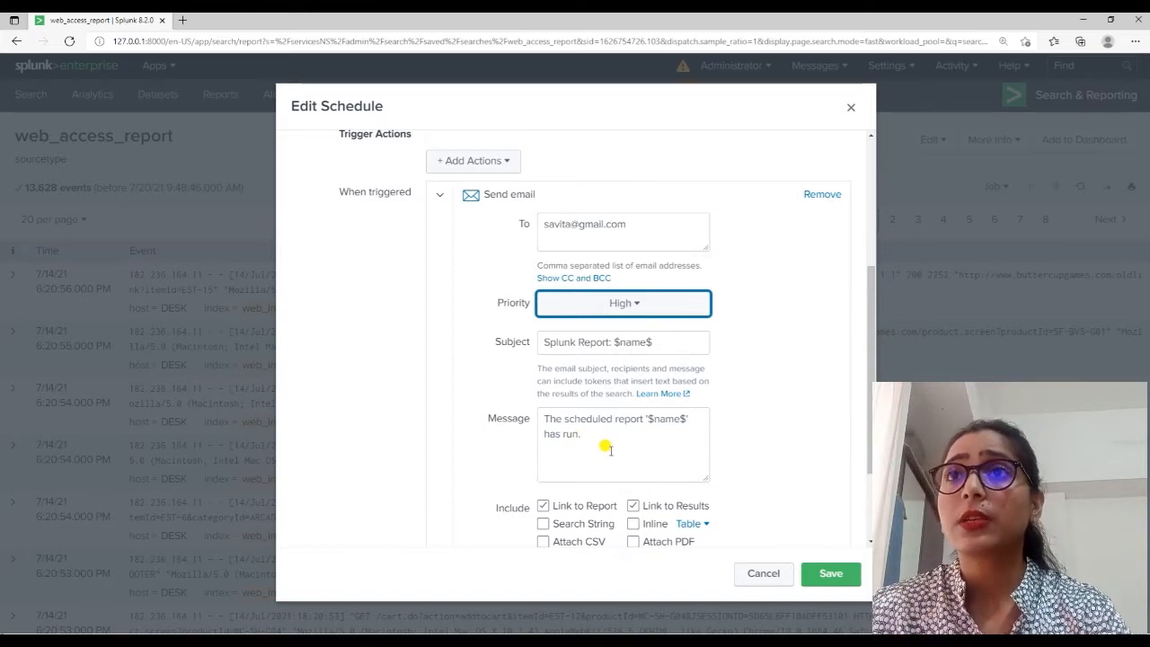
scroll(548, 503, down, 2)
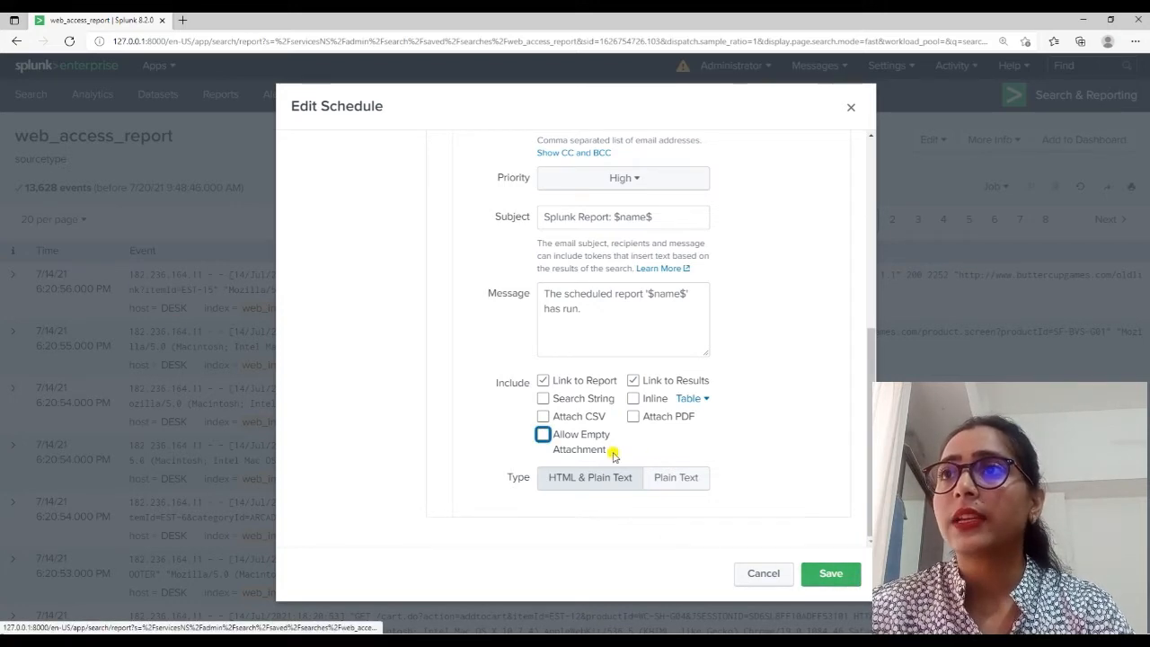
click(822, 571)
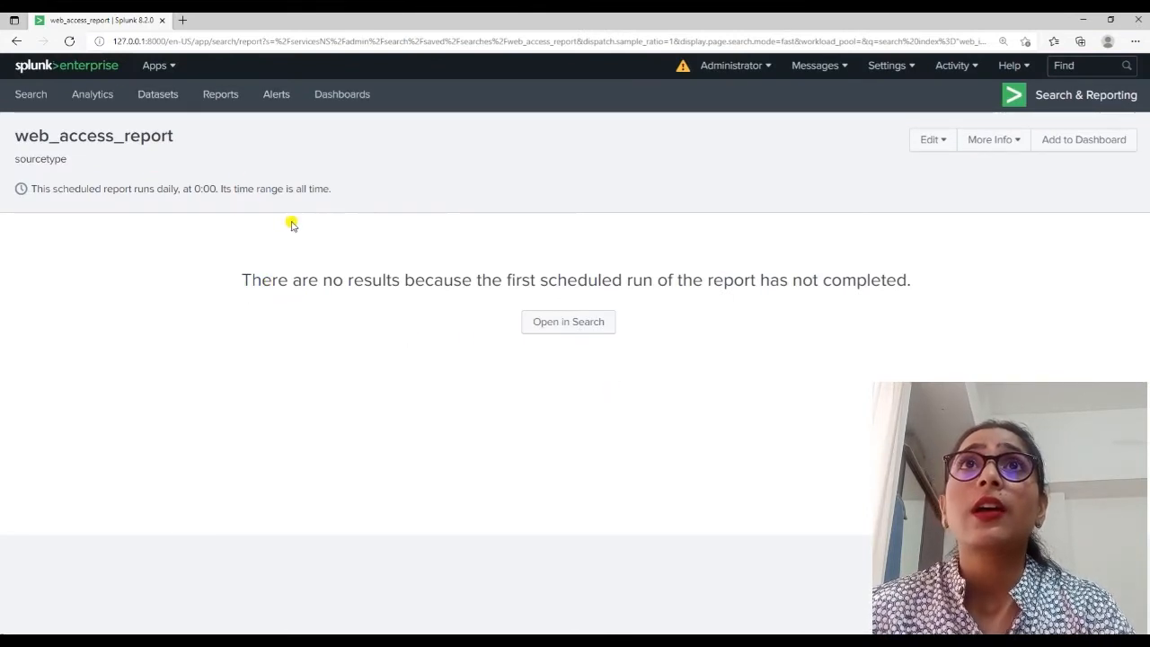
Open web_access_report from the list of reports and view its events in Search.
click(215, 95)
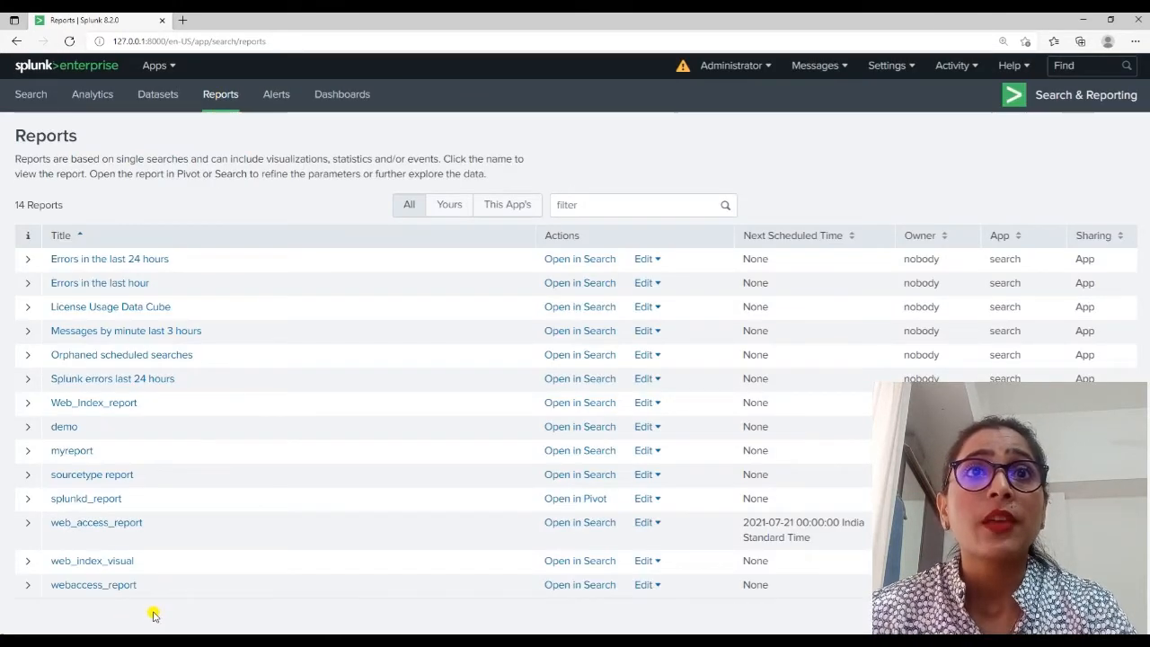
click(96, 523)
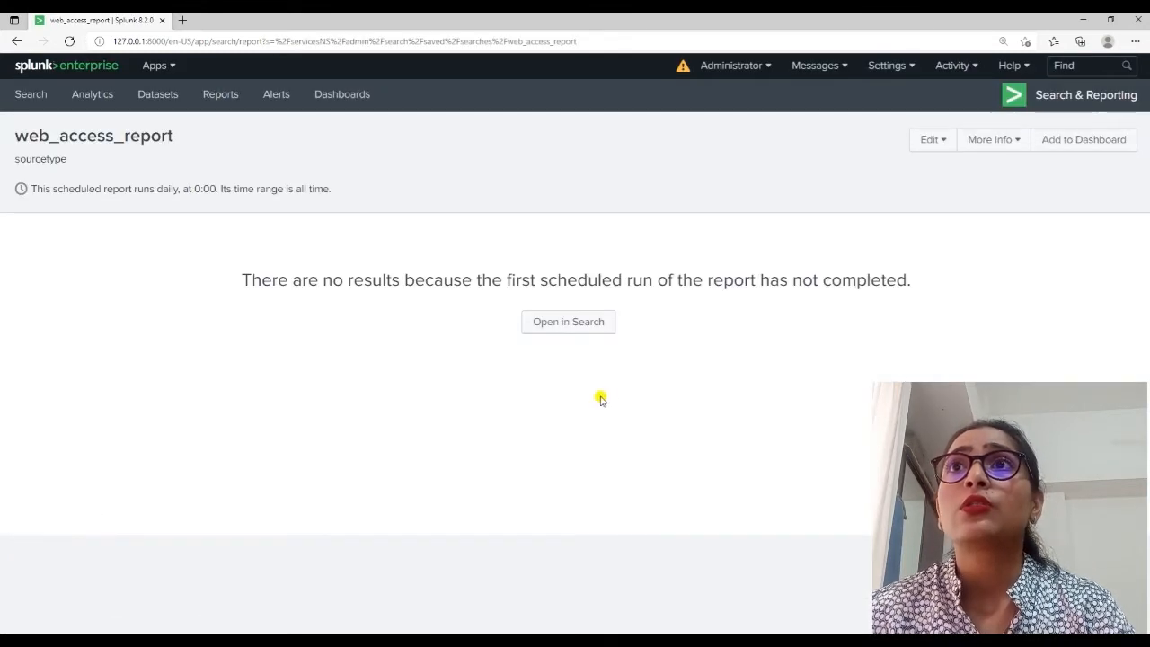
click(551, 321)
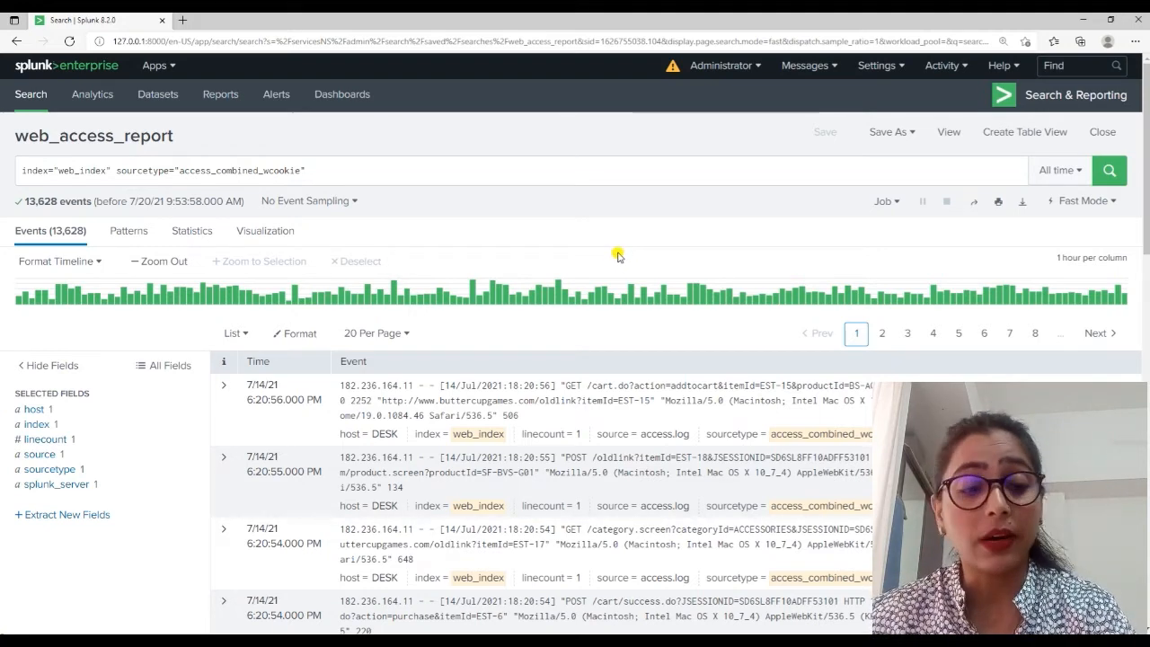
key(alt+Tab)
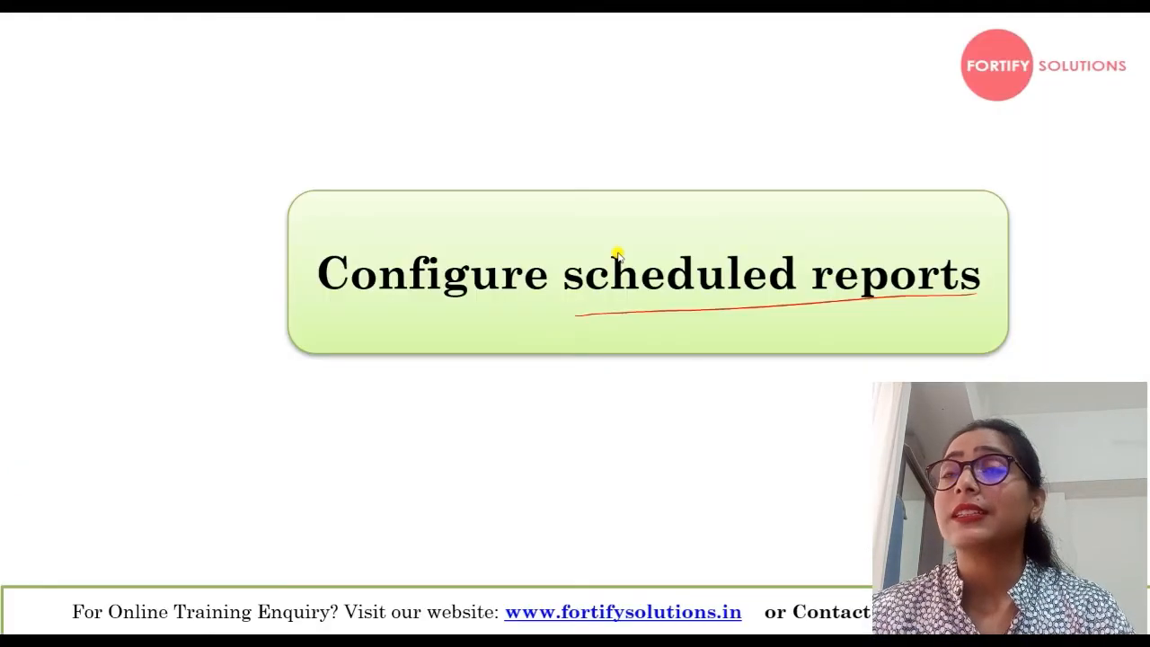